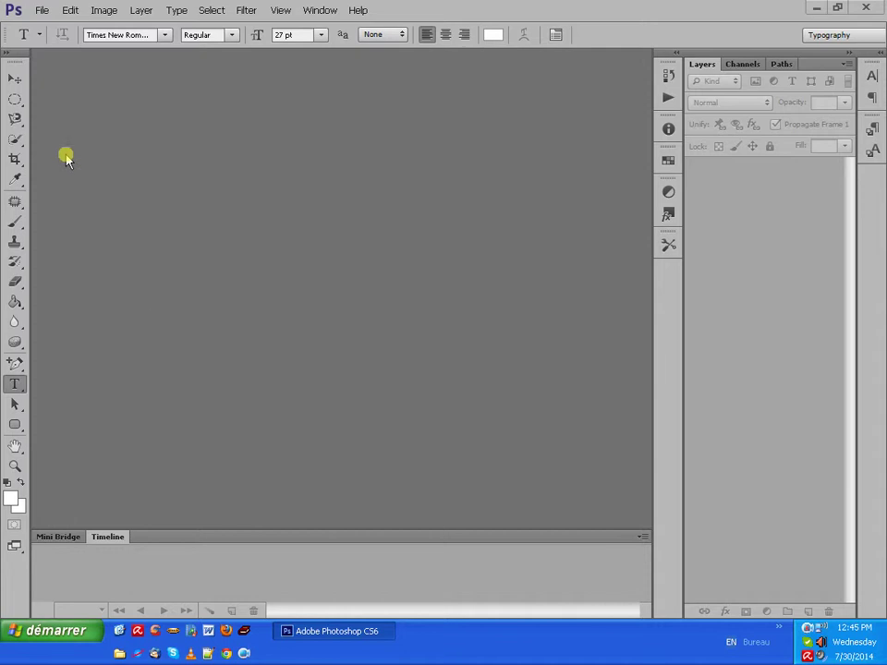
- Create a new RGB document 500 pixels wide and 200 pixels high with a white background
left_click(43, 11)
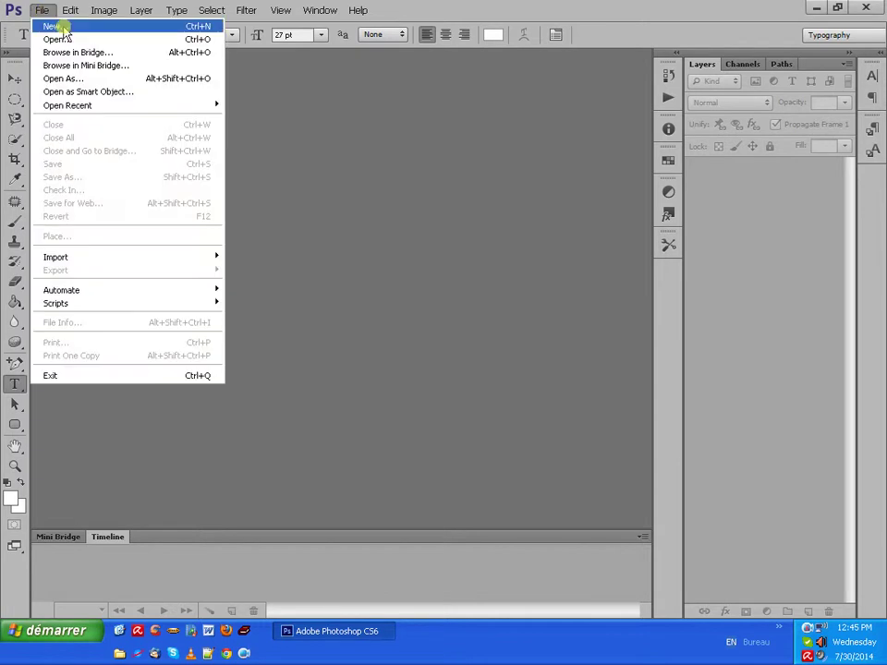
left_click(57, 26)
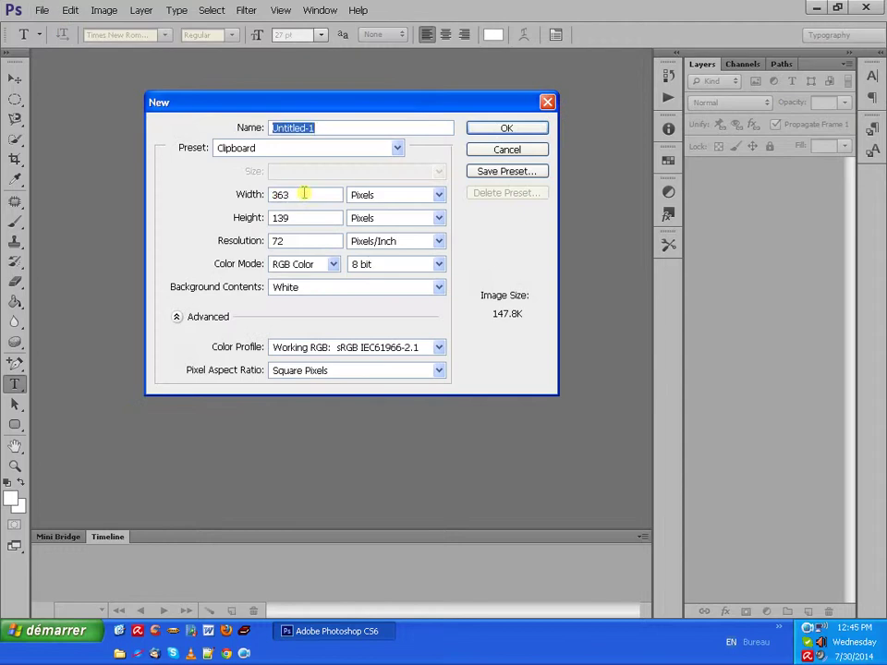
left_click(307, 192)
left_click(249, 196)
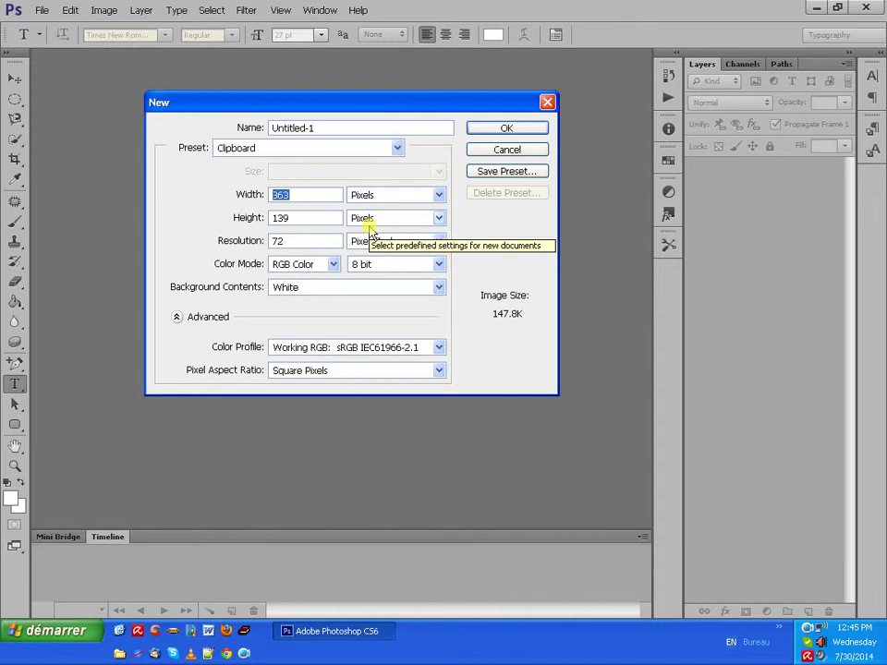
type("500")
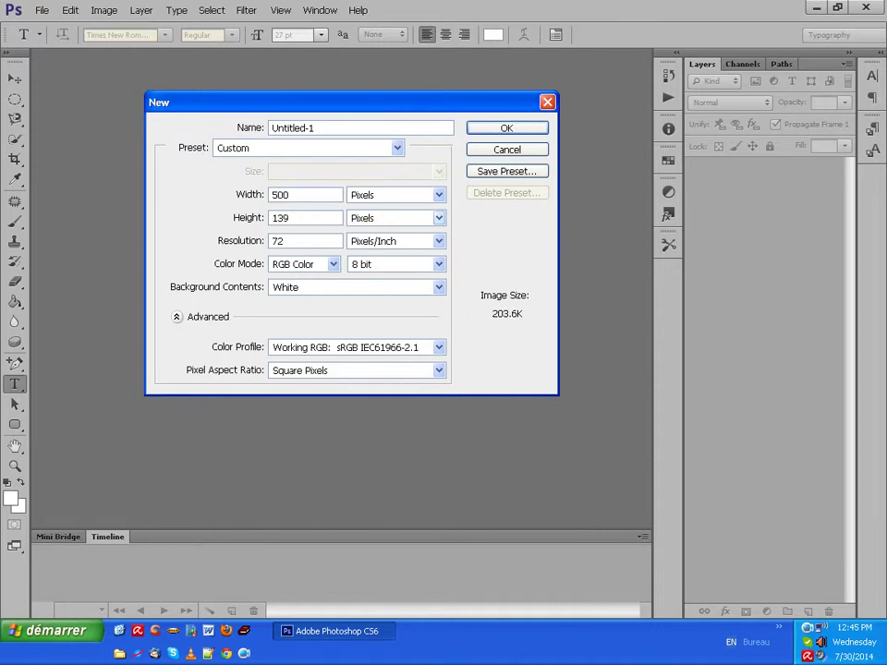
key("Tab")
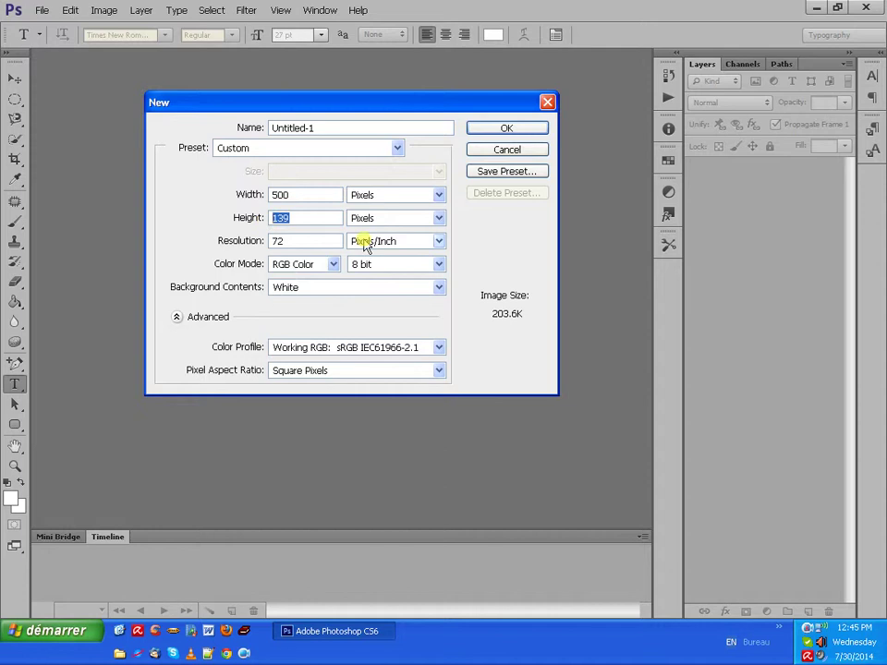
type("200")
left_click(525, 129)
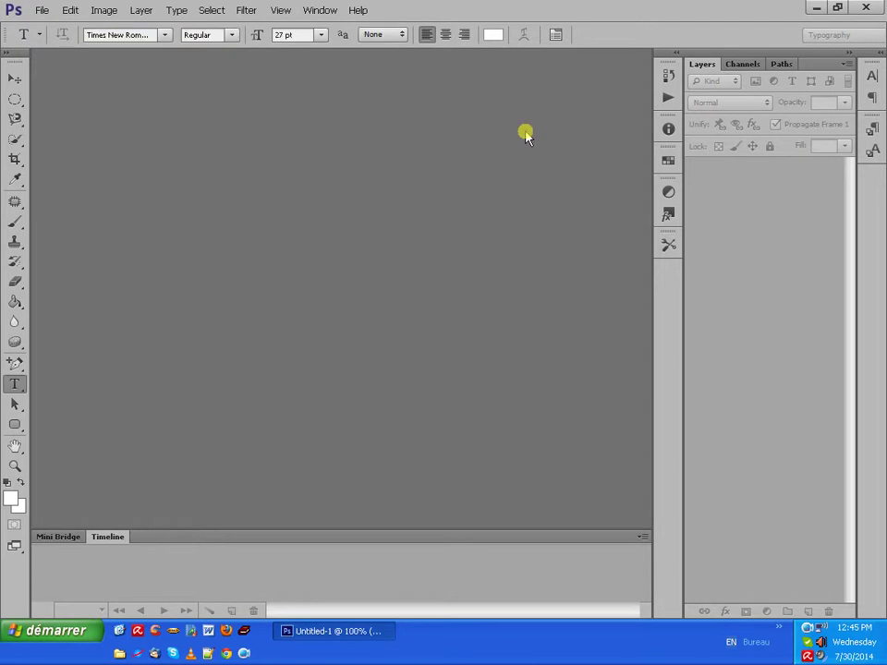
- Duplicate the Background layer under the name "slice show 1"
left_click(334, 301)
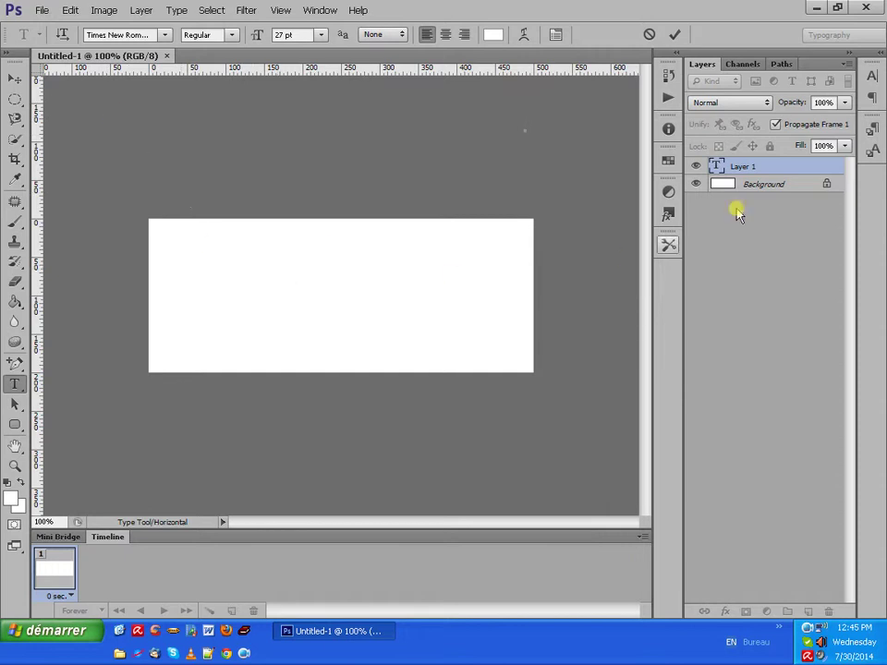
left_click(781, 188)
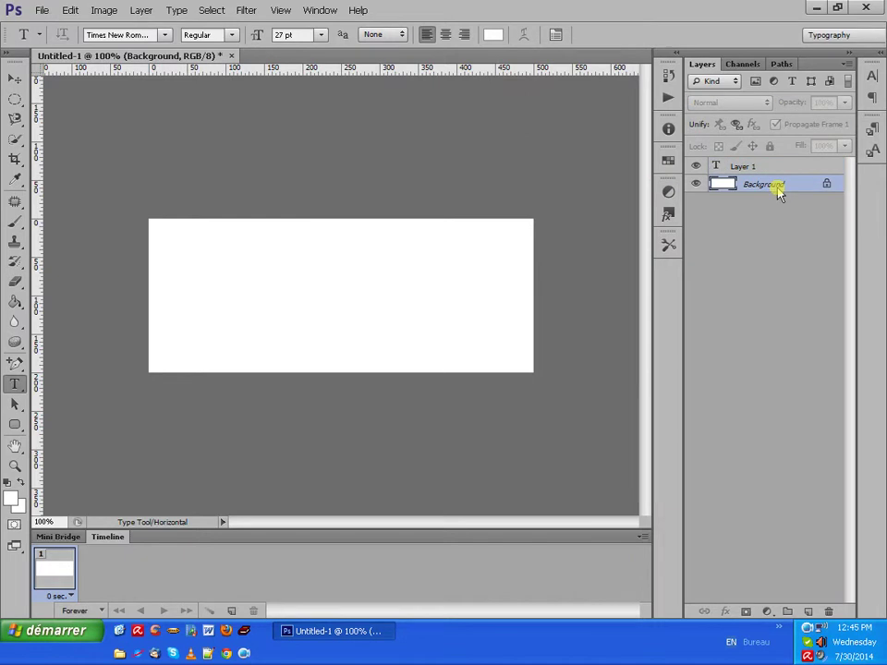
right_click(779, 189)
left_click(755, 218)
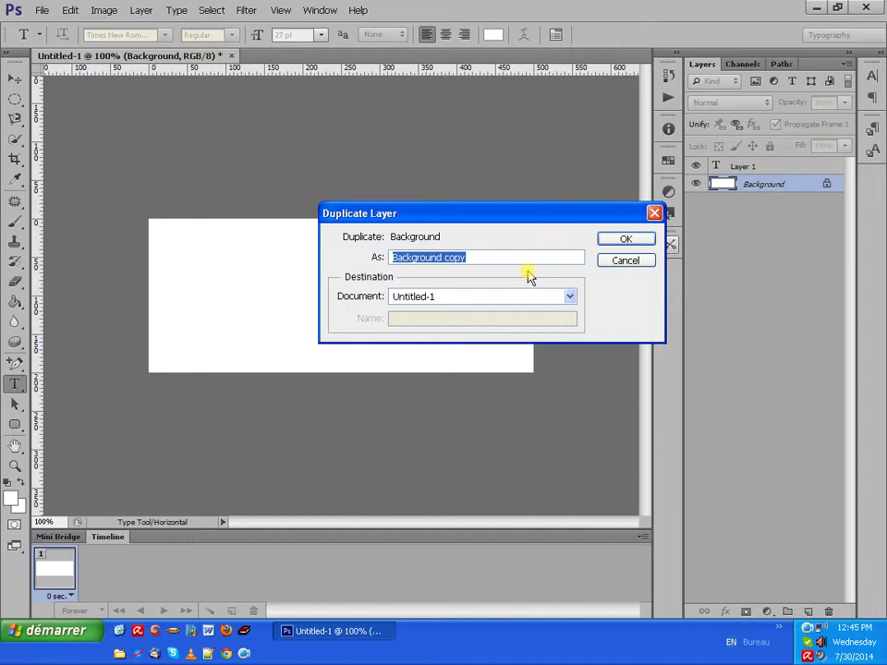
type("slice show 1")
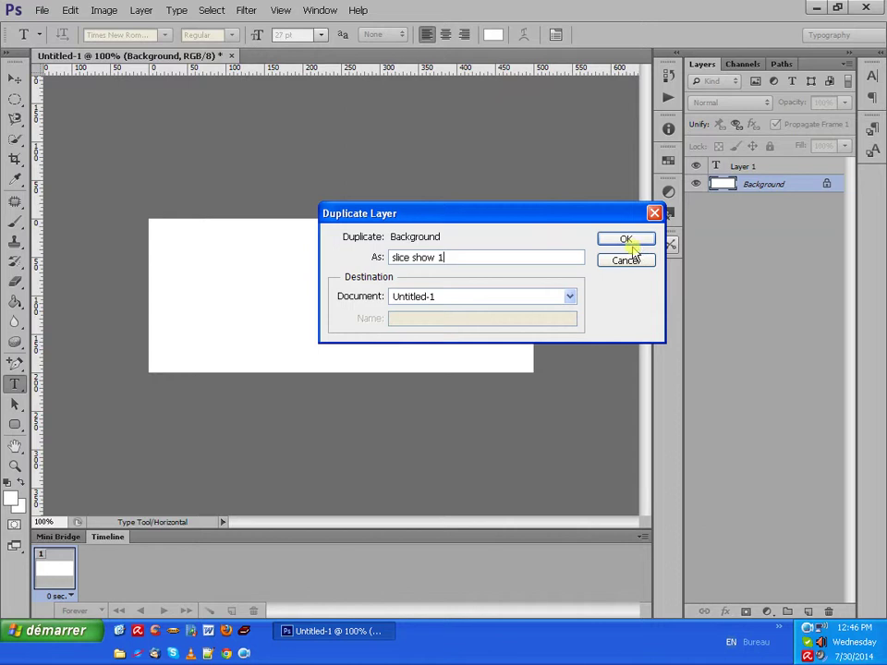
left_click(625, 239)
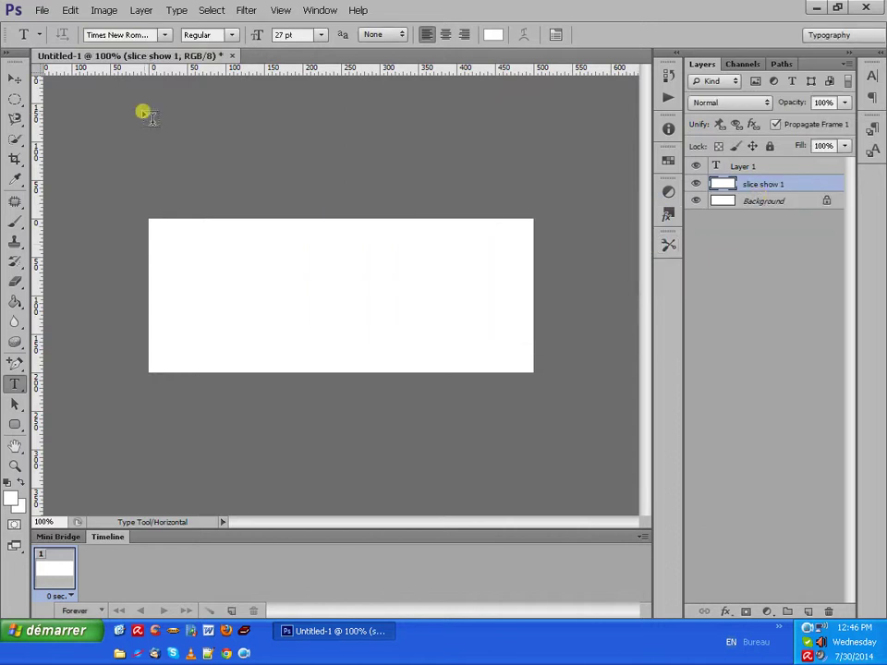
- Open root-angkor.jpg from the photo angkor folder
left_click(42, 10)
left_click(60, 36)
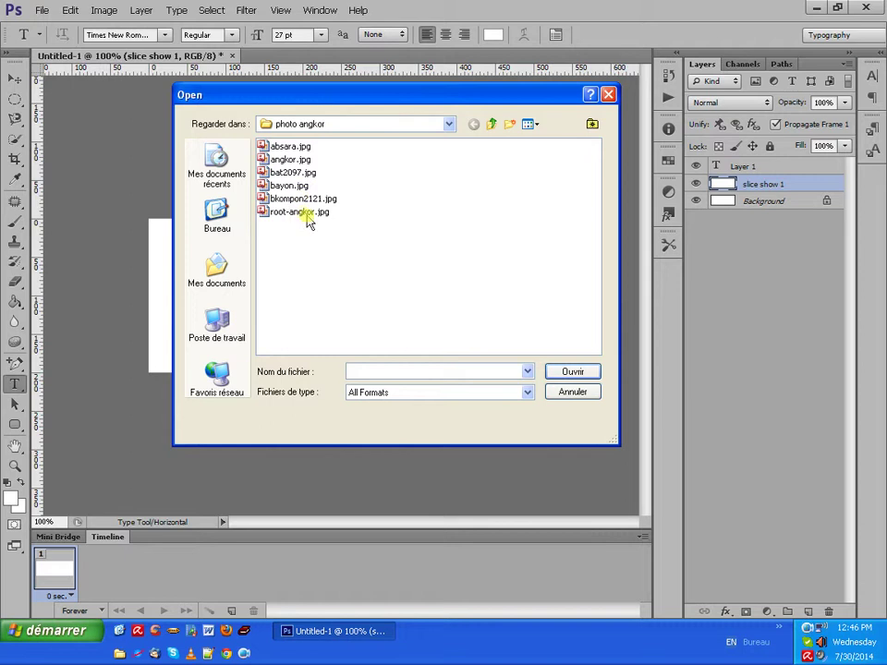
double_click(306, 213)
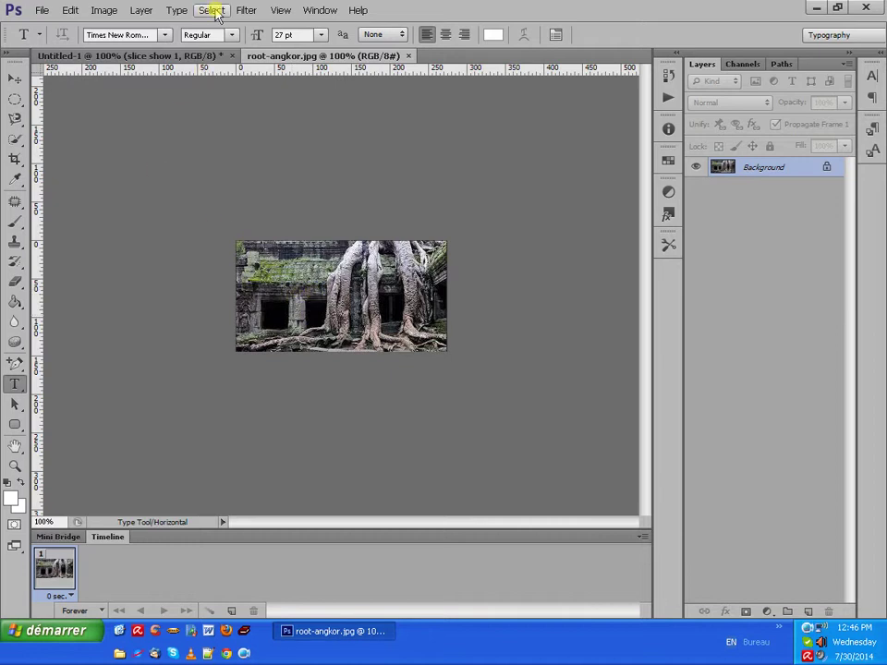
- Select the entire root-angkor.jpg image and copy it
left_click(216, 12)
left_click(221, 9)
left_click(224, 11)
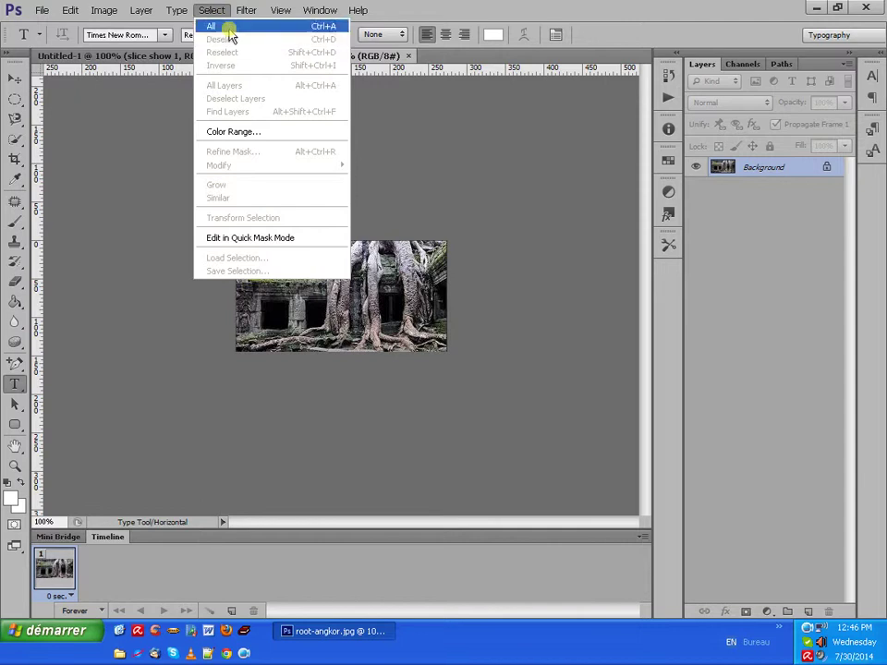
left_click(232, 35)
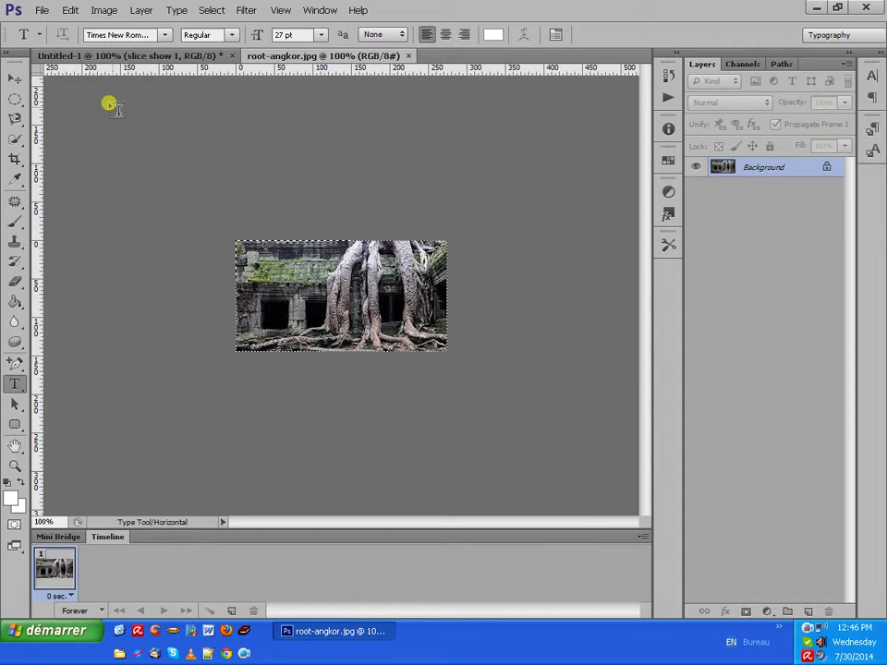
left_click(70, 11)
left_click(70, 12)
left_click(70, 12)
left_click(112, 106)
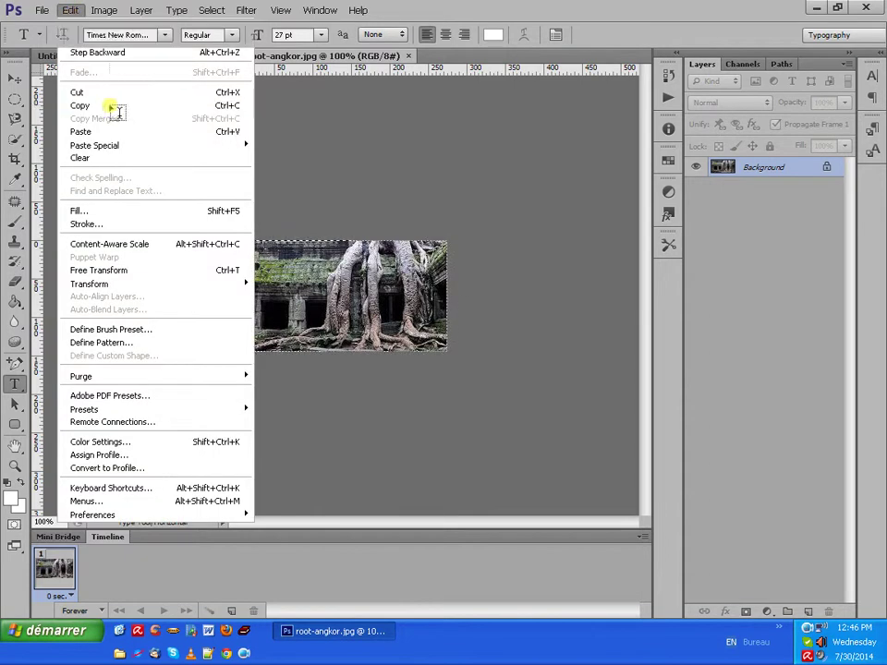
left_click(109, 107)
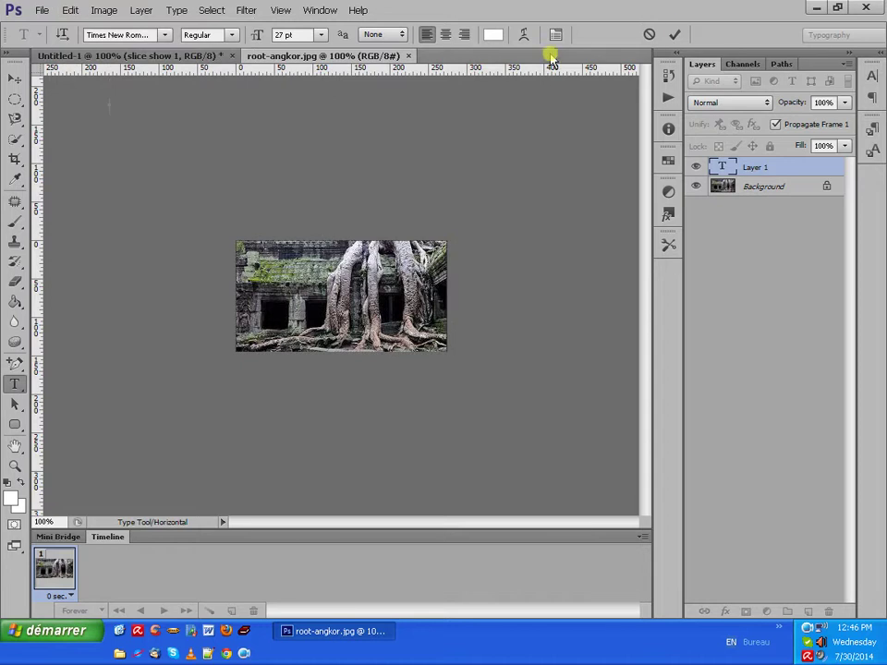
- Paste the copied tree-root photo into the Untitled-1 document above the slice show 1 layer
left_click(196, 57)
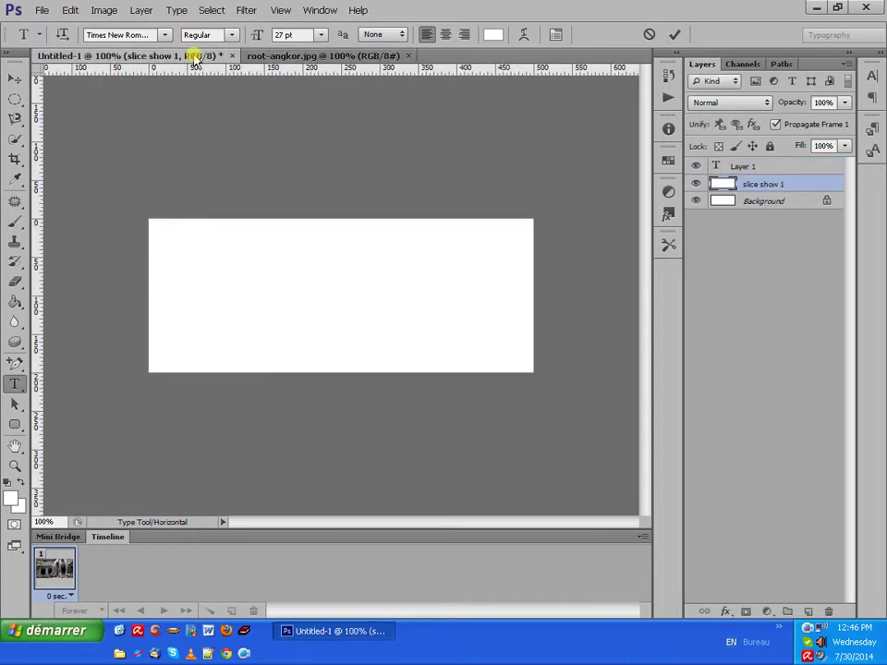
left_click(71, 12)
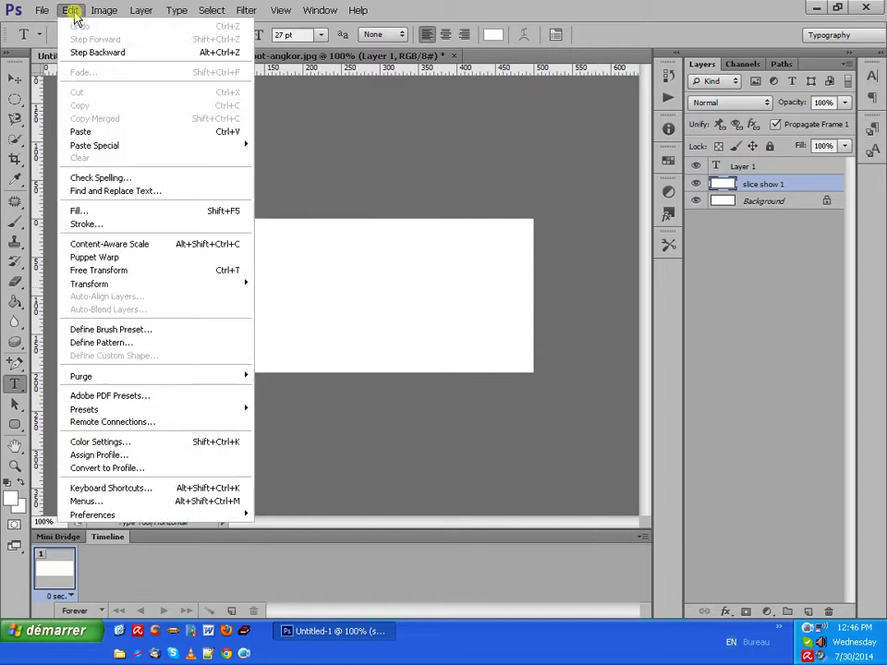
left_click(81, 132)
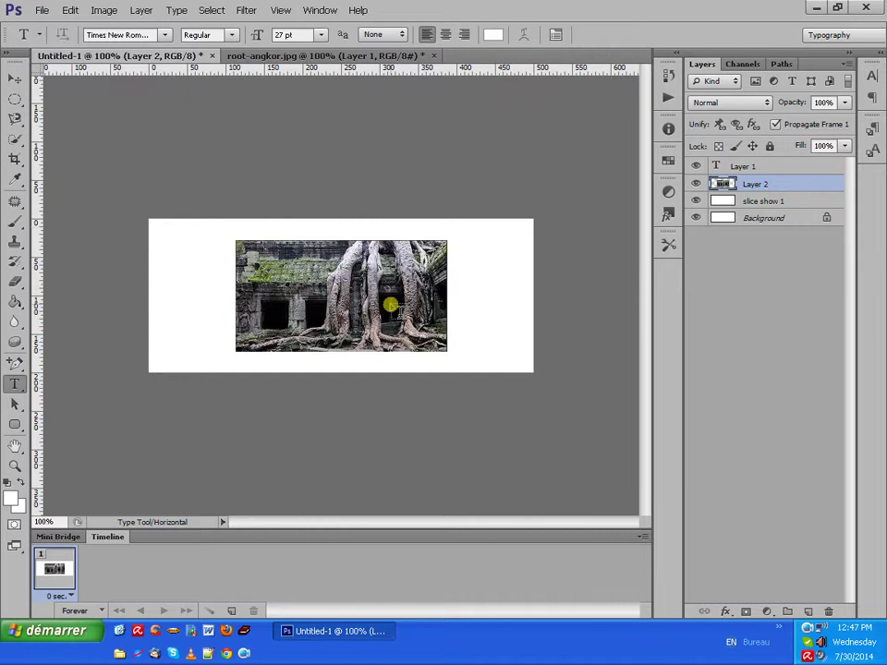
- Free Transform the pasted photo to fill the whole canvas, about 181.82% wide and 137.93% high
left_click(70, 10)
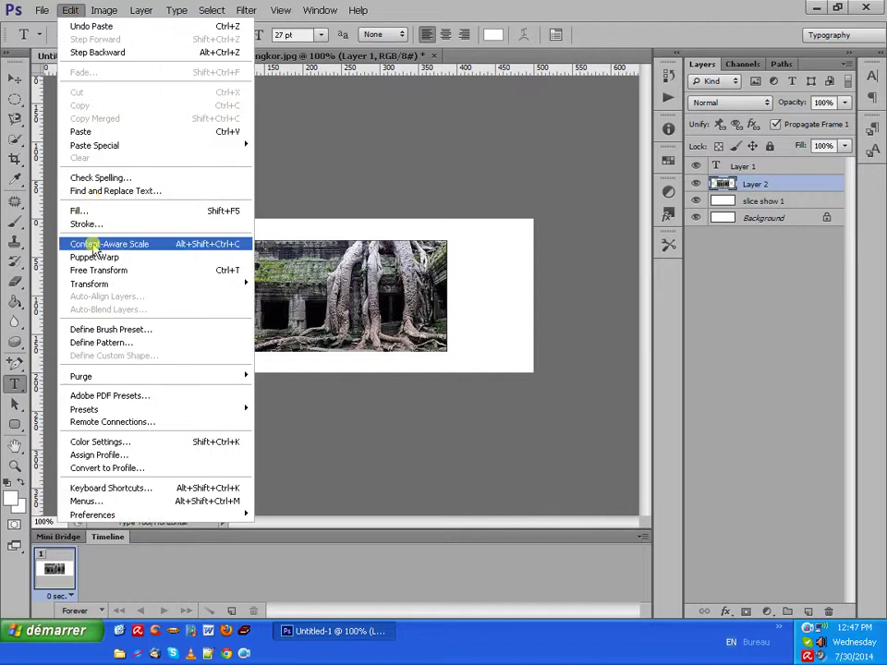
left_click(101, 270)
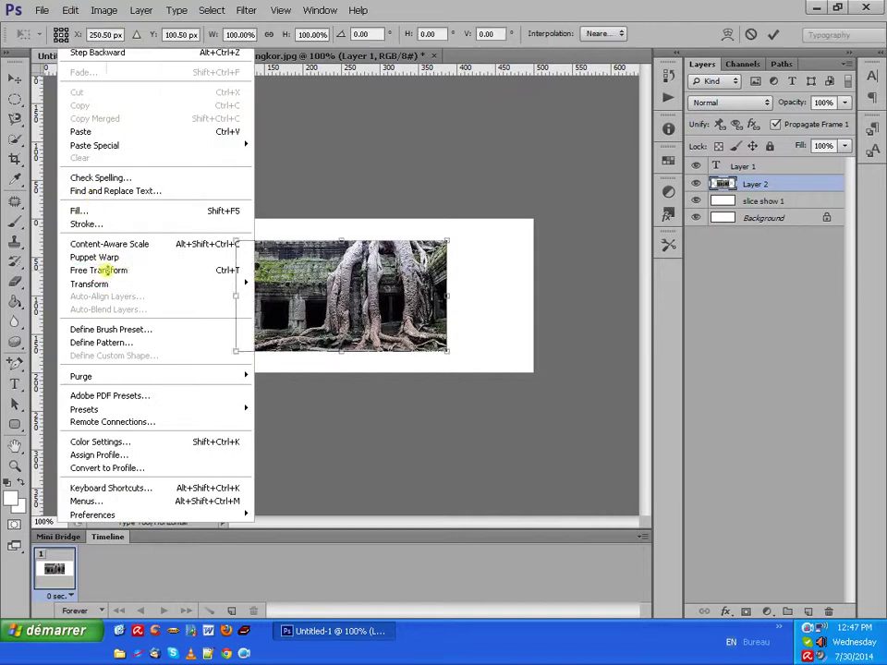
left_click_drag(448, 240, 533, 219)
left_click_drag(238, 354, 148, 373)
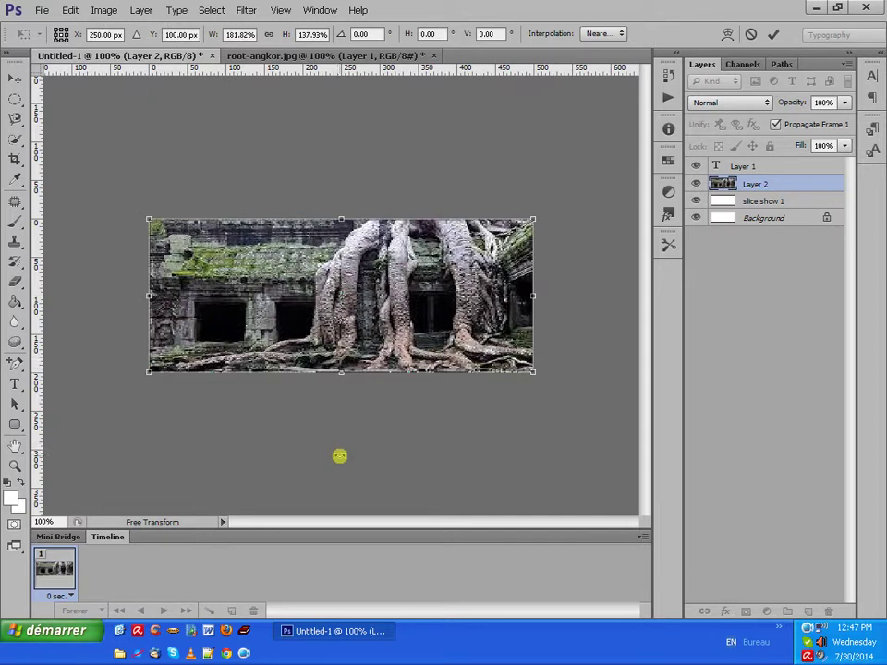
left_click(772, 34)
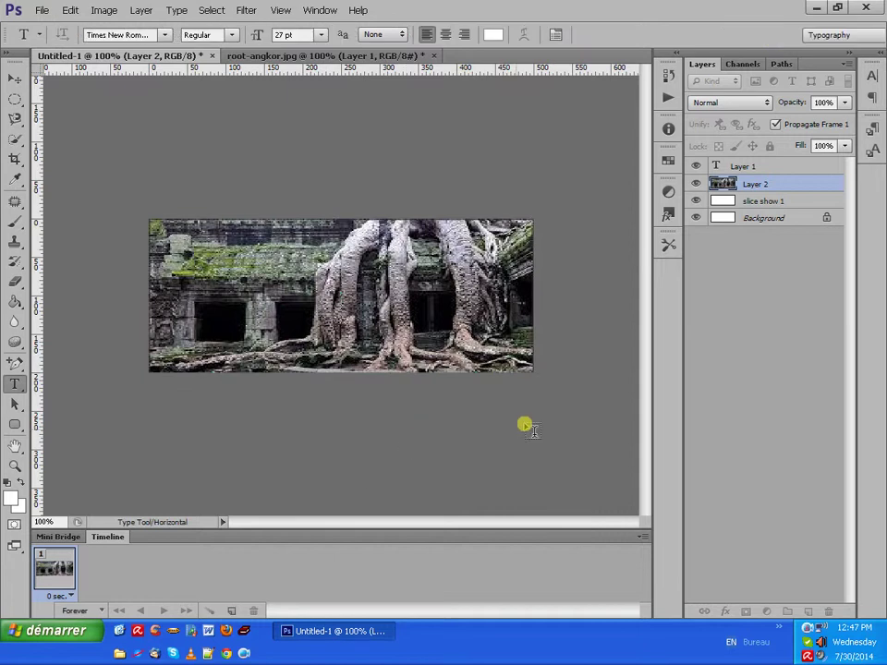
- Convert the Background into a regular layer named "slice show 2" and hide the tree-root photo on Layer 2
double_click(771, 219)
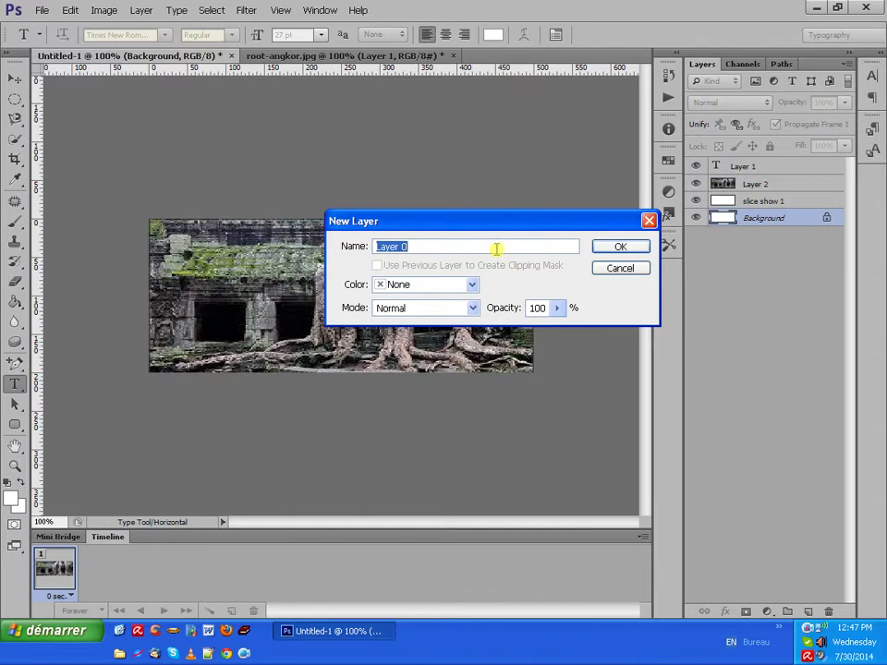
type("slice show 2")
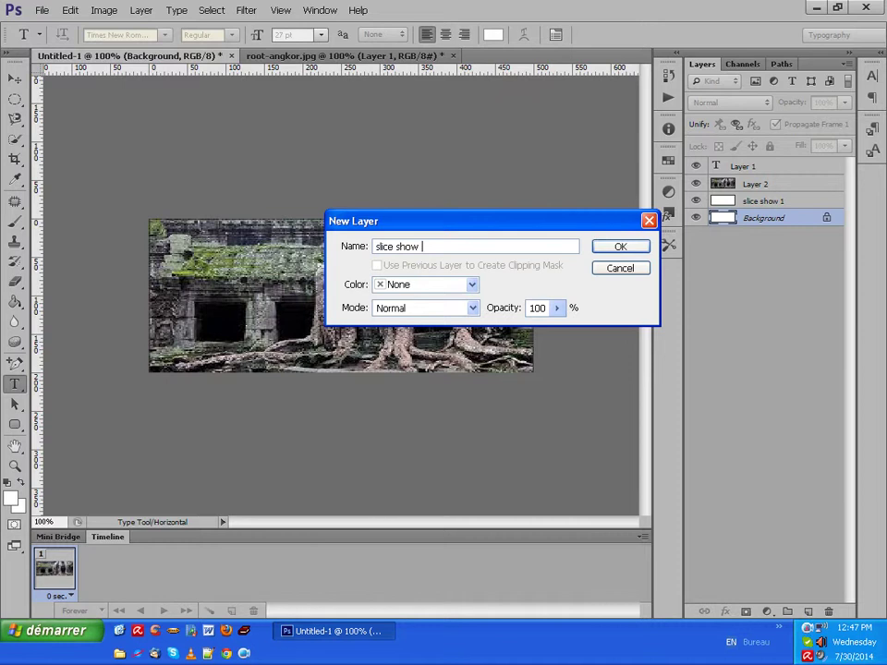
left_click(616, 246)
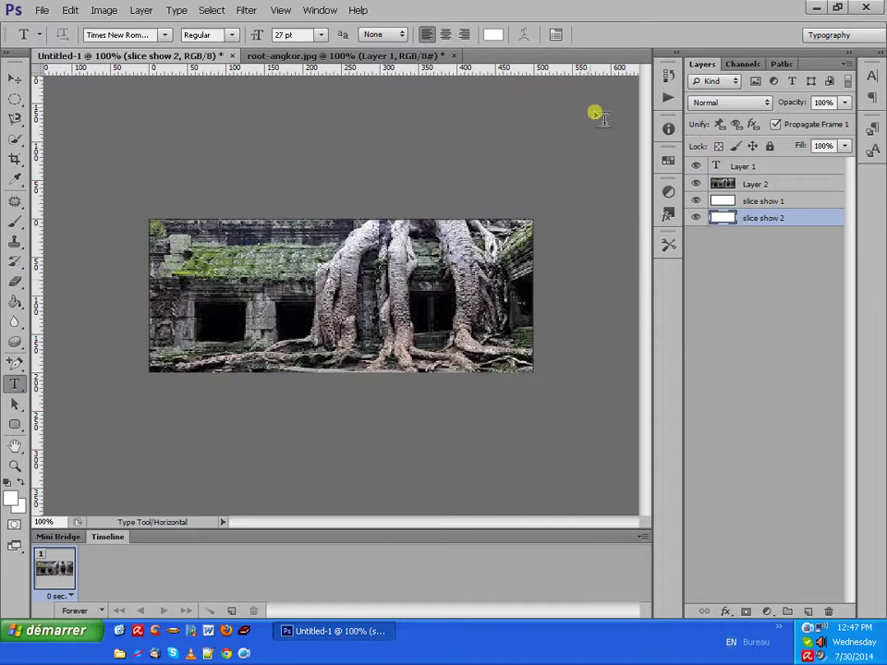
left_click(695, 185)
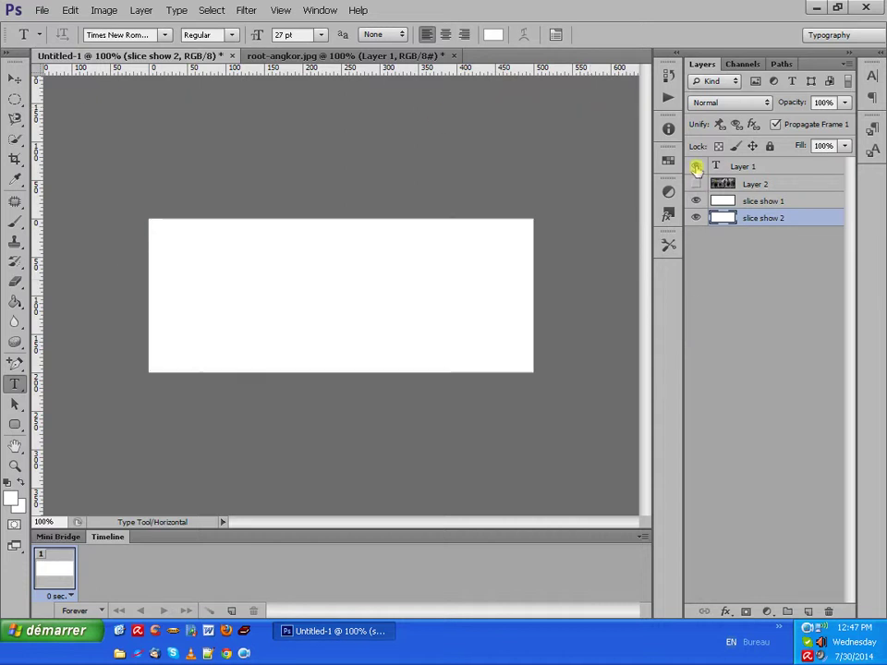
- Open angkor.jpg from the photo angkor folder
left_click(40, 11)
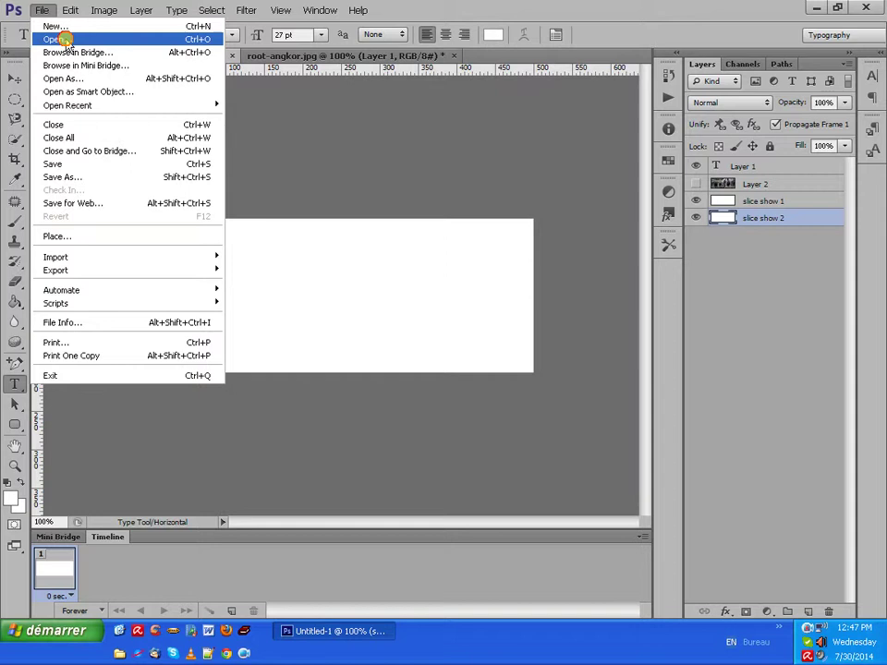
left_click(61, 38)
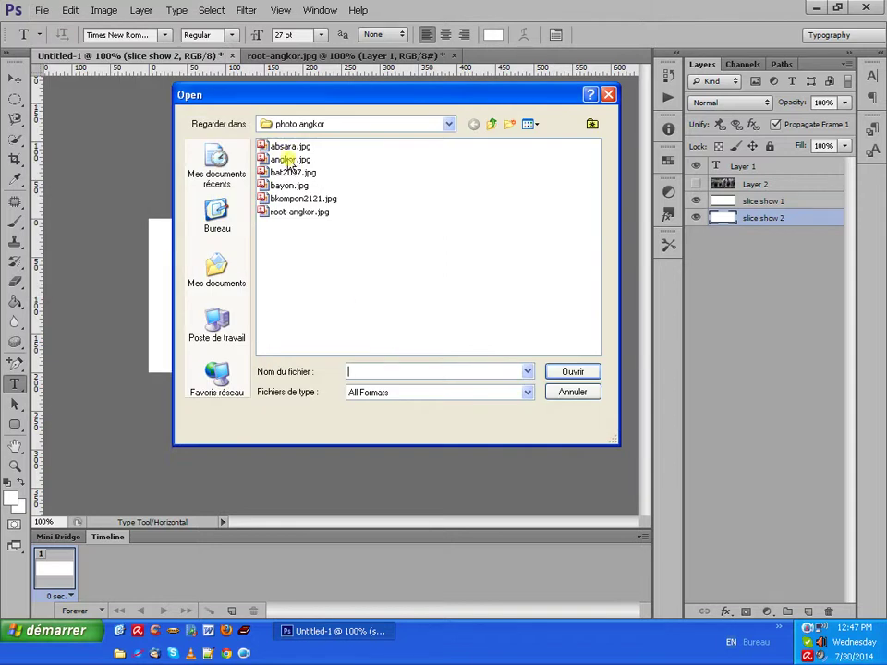
double_click(288, 160)
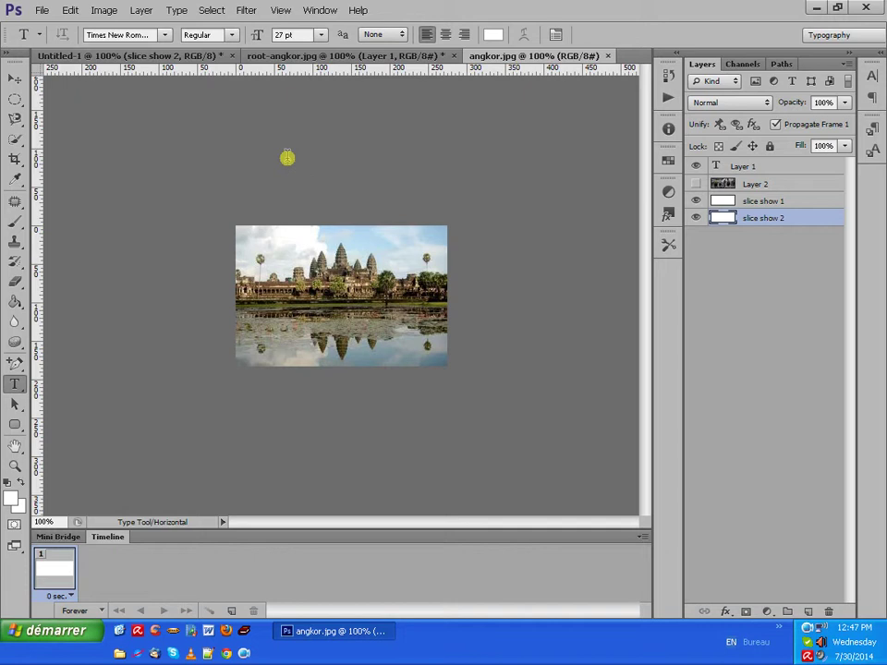
left_click(212, 11)
left_click(448, 119)
left_click(674, 37)
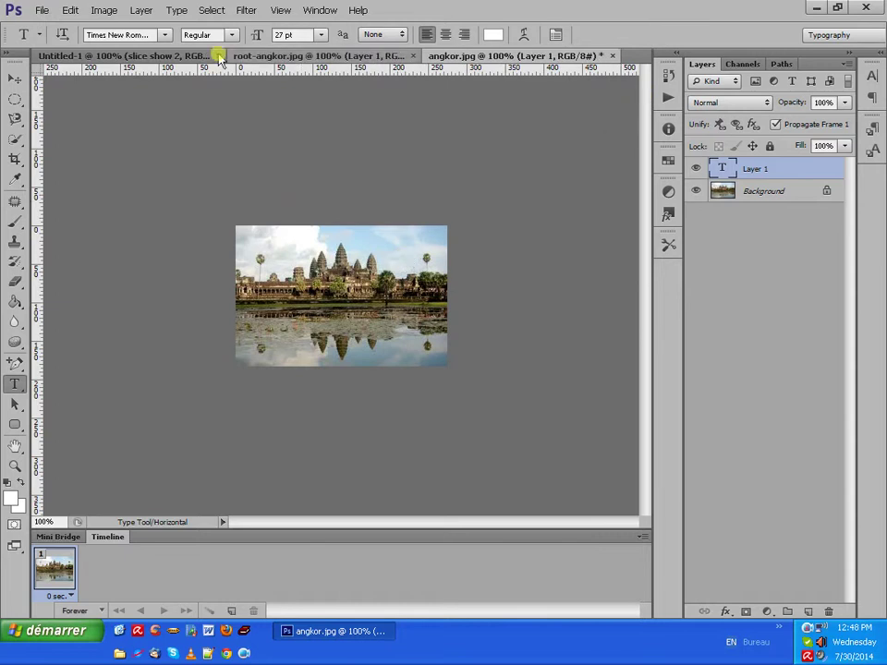
- Select the entire Background photo in angkor.jpg and copy it
left_click(748, 189)
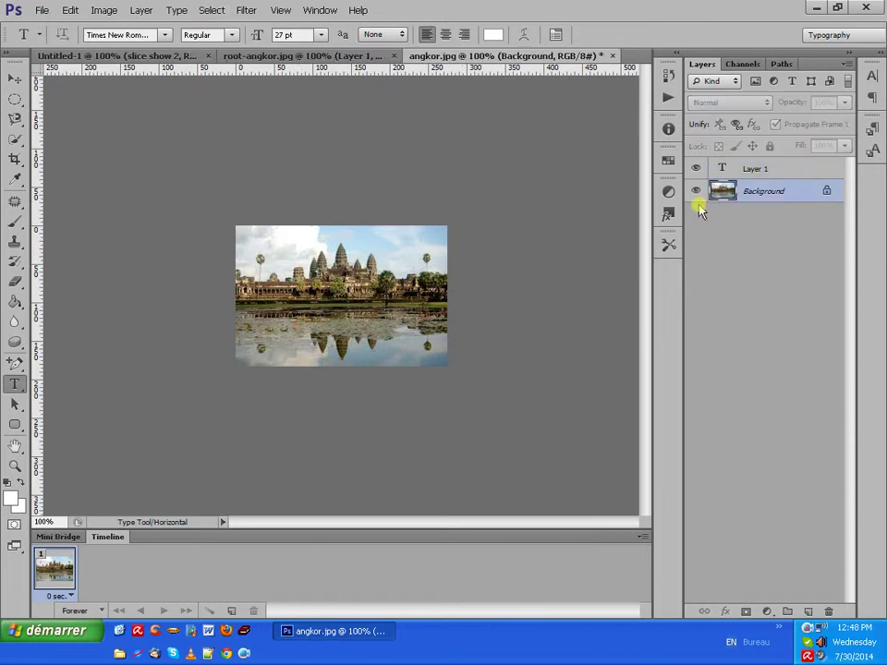
left_click(210, 10)
left_click(228, 27)
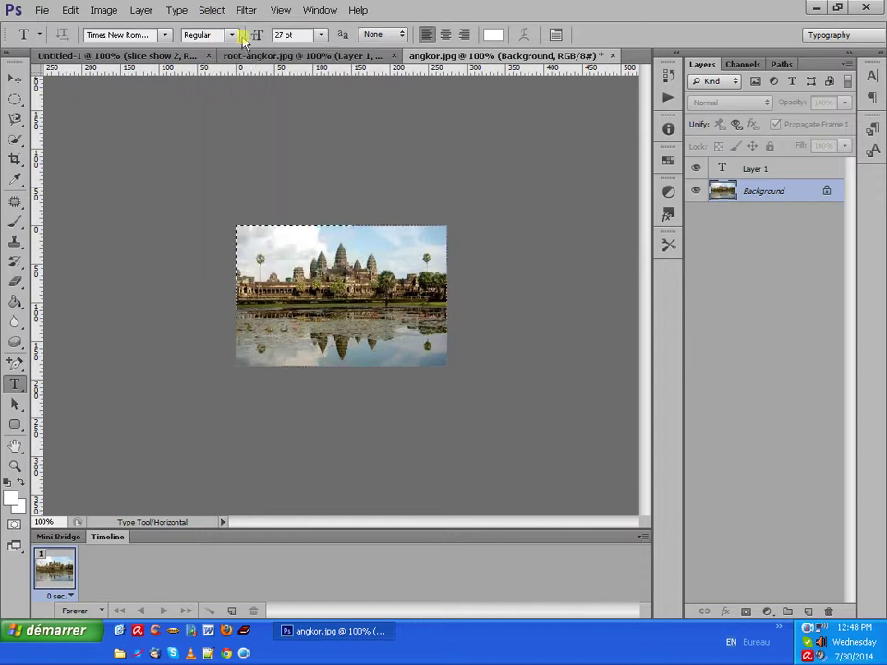
left_click(71, 12)
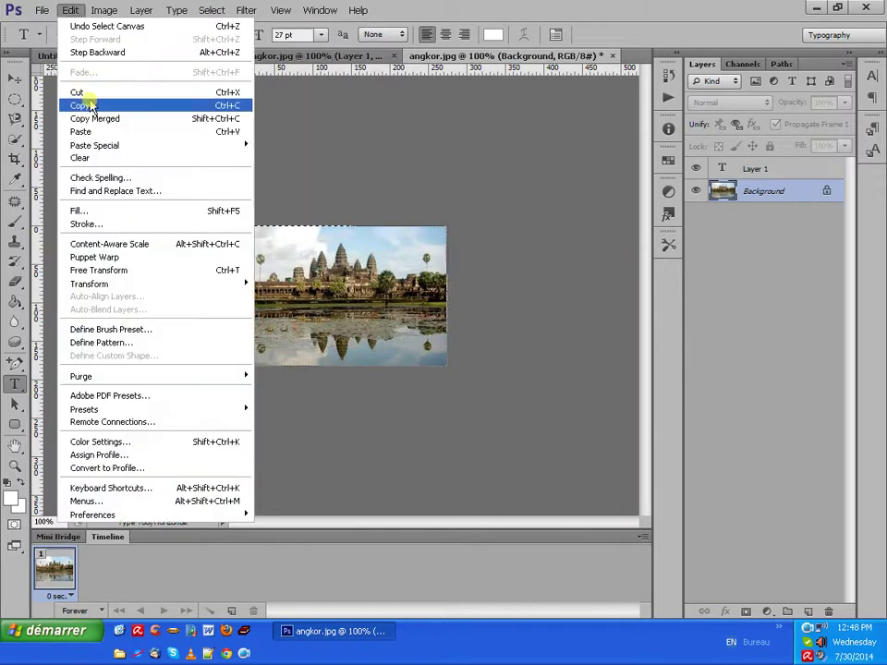
left_click(91, 102)
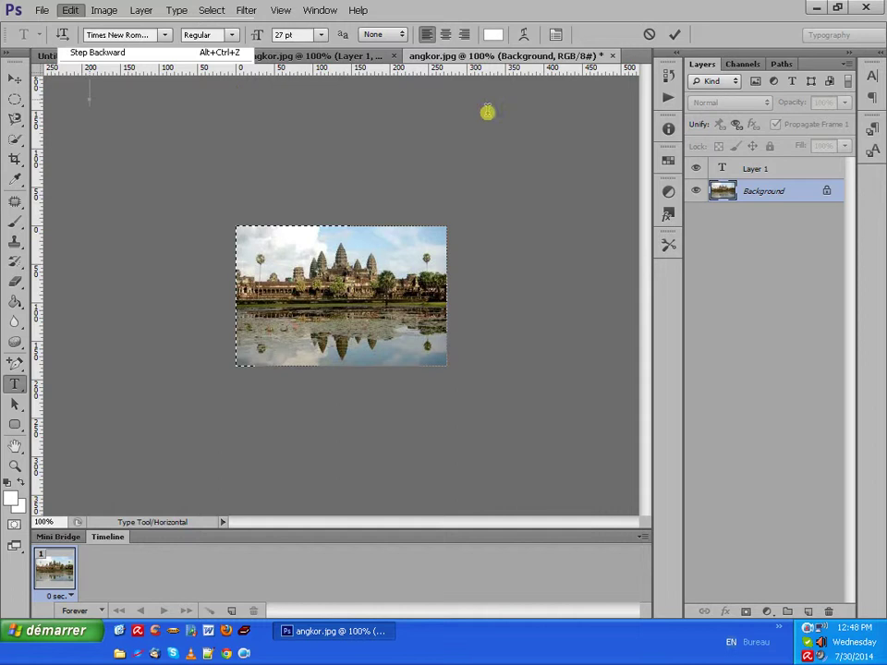
key("ctrl+v")
- Paste the copied temple photo into the Untitled-1 document above the slice show 2 layer and hide the slice show 1 layer
left_click(176, 57)
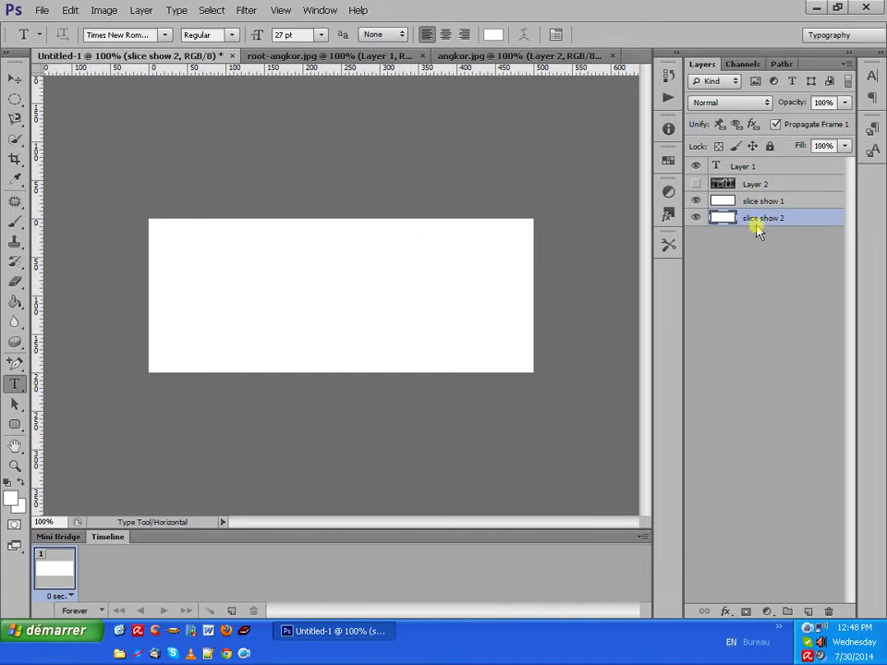
left_click(69, 11)
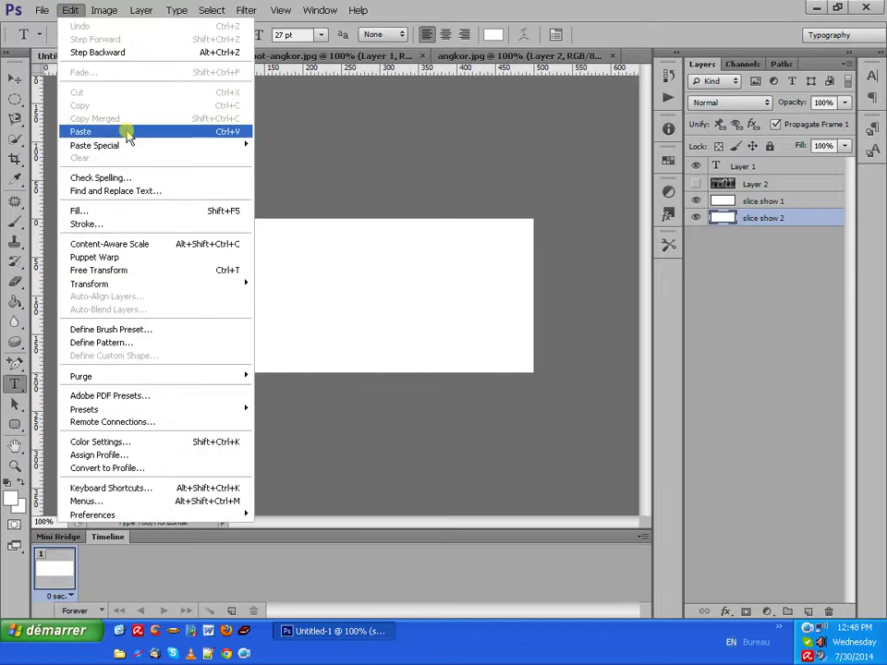
left_click(122, 133)
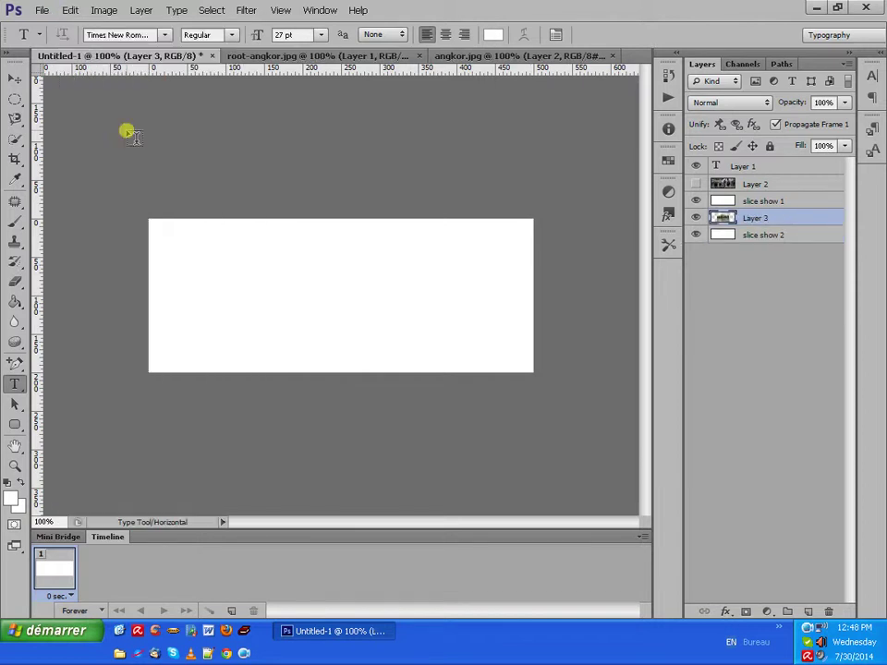
left_click(695, 201)
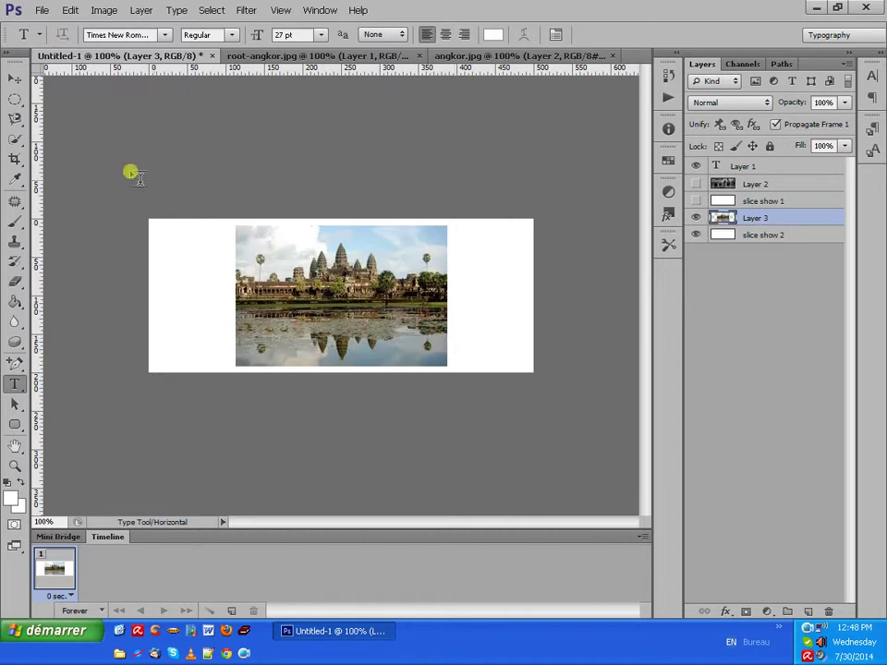
- Free Transform the temple photo to cover the whole canvas, about 184.73% wide and 135.52% high, positioned so the tower tops stay inside
left_click(69, 11)
left_click(69, 11)
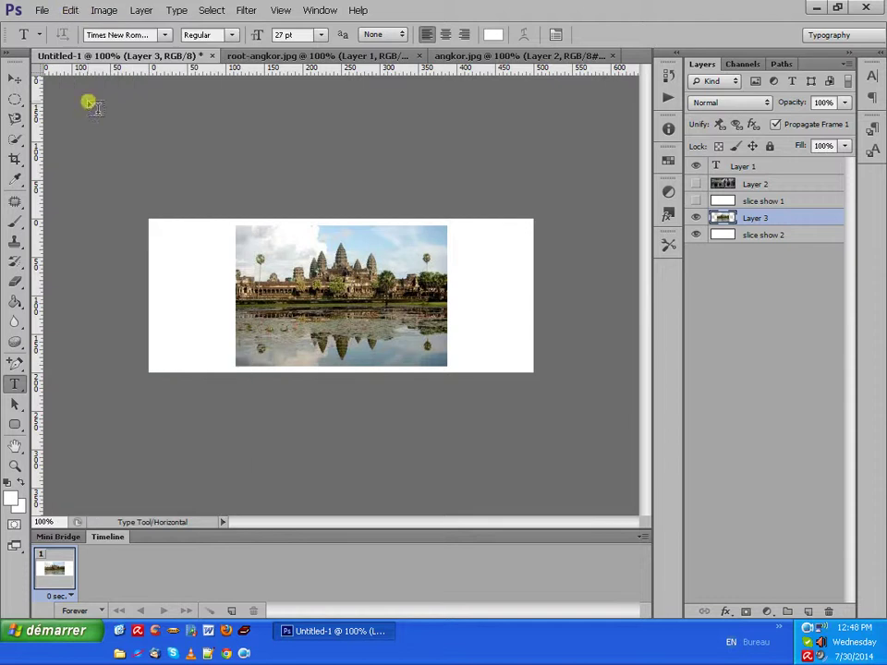
left_click(66, 10)
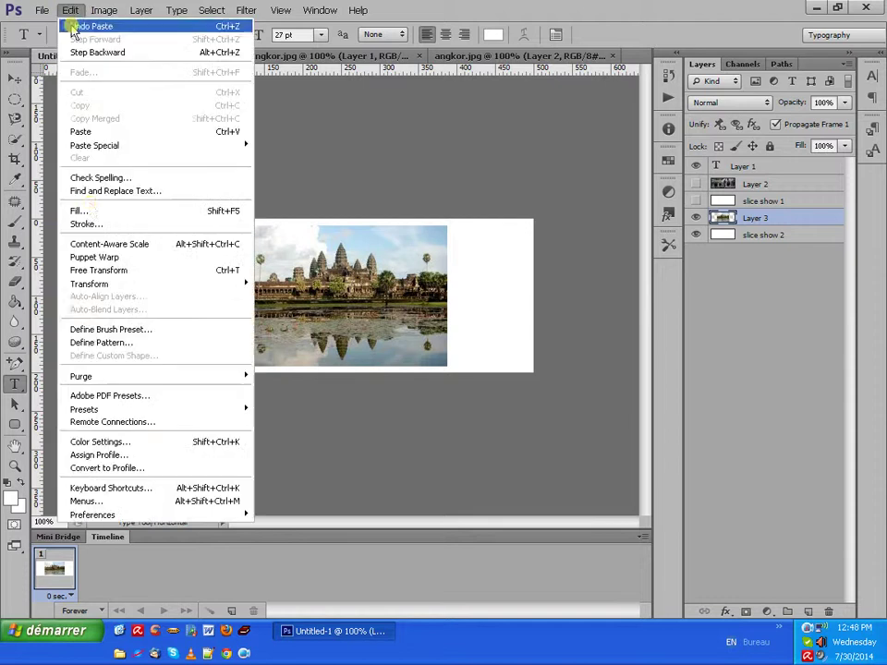
left_click(110, 270)
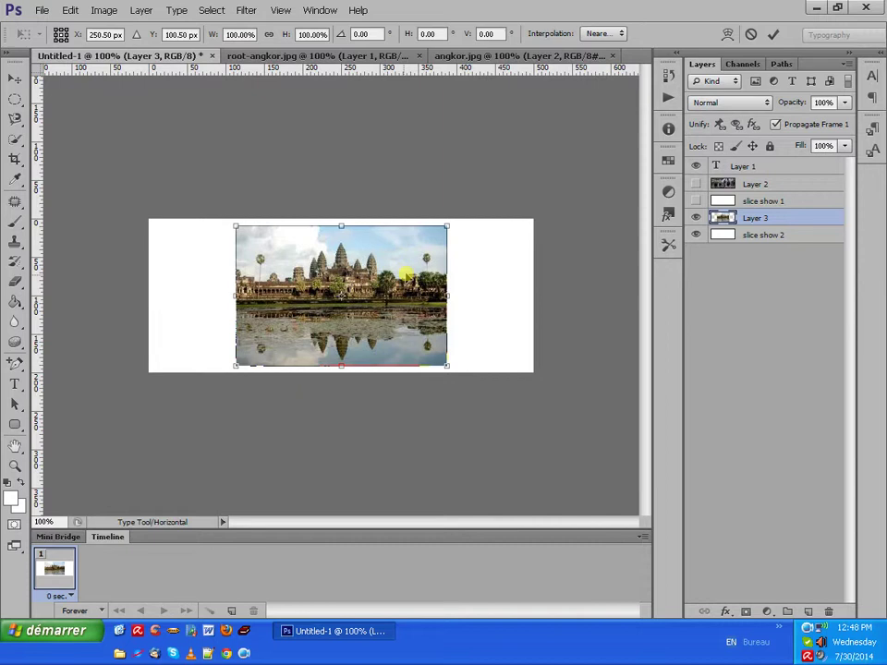
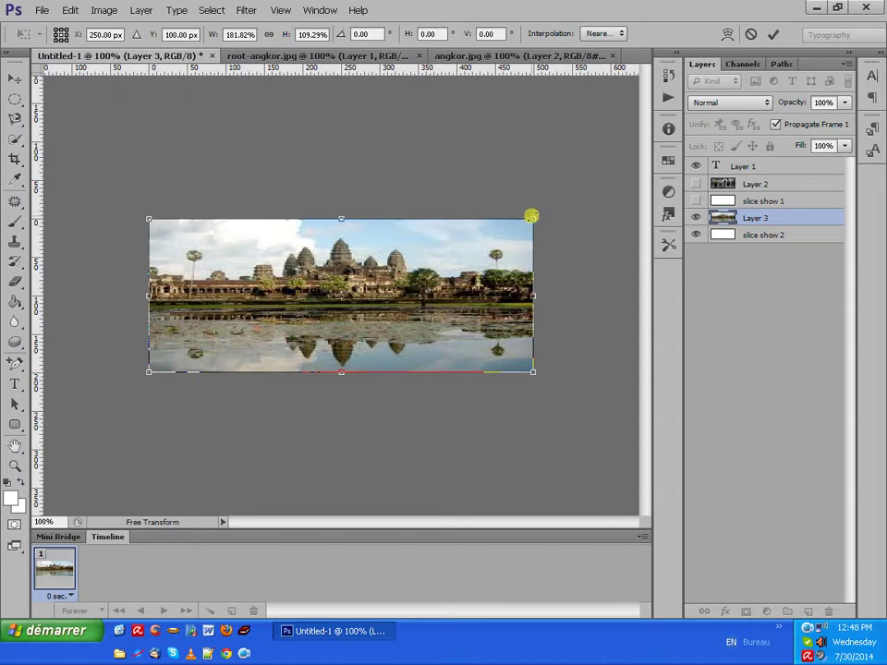
left_click_drag(531, 215, 511, 178)
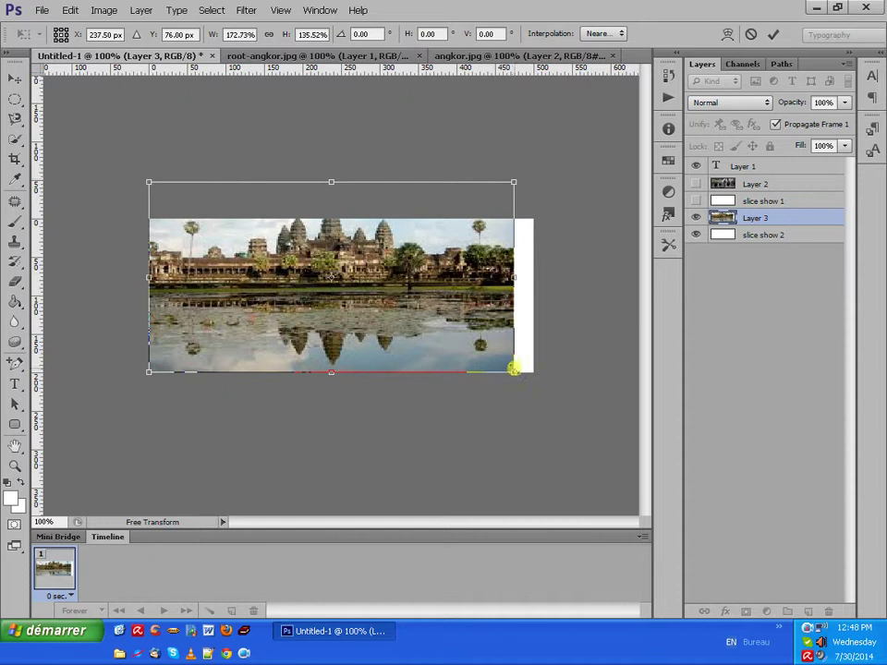
left_click_drag(514, 368, 540, 369)
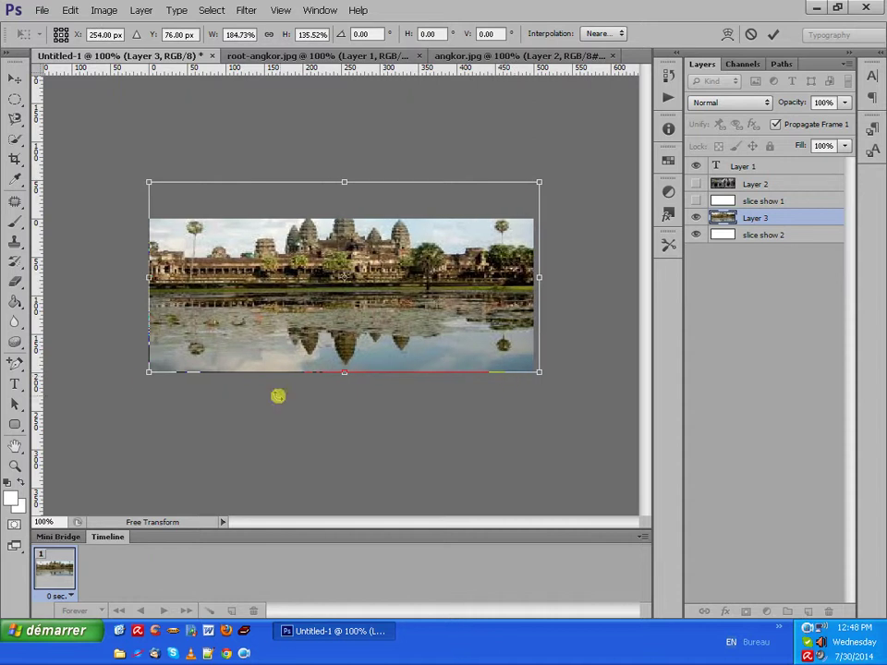
left_click_drag(310, 284, 309, 292)
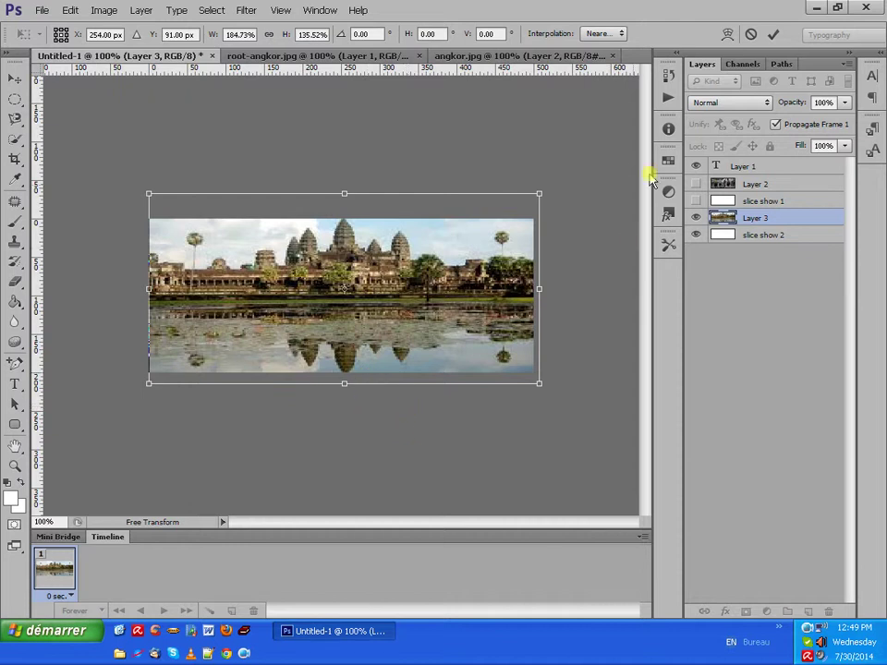
left_click(774, 35)
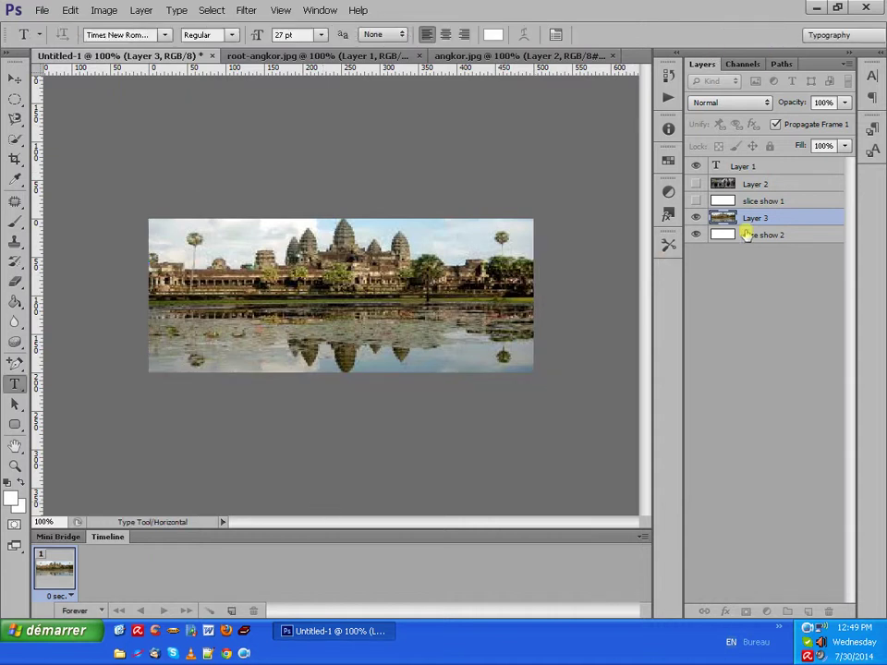
- Make slice show 2 the active layer and open absara.jpg from the photo angkor folder
left_click(751, 238)
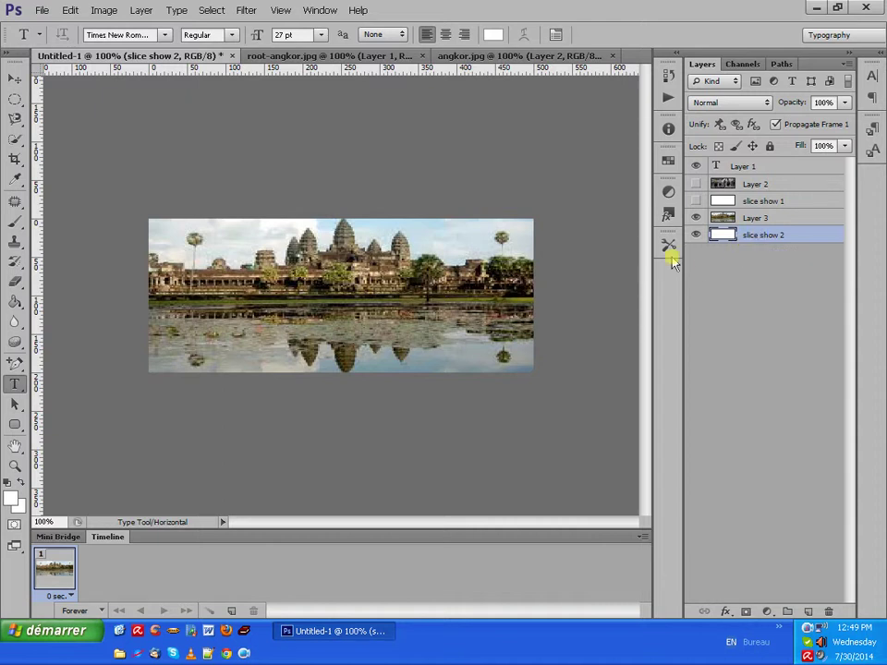
left_click(37, 11)
left_click(38, 12)
left_click(39, 11)
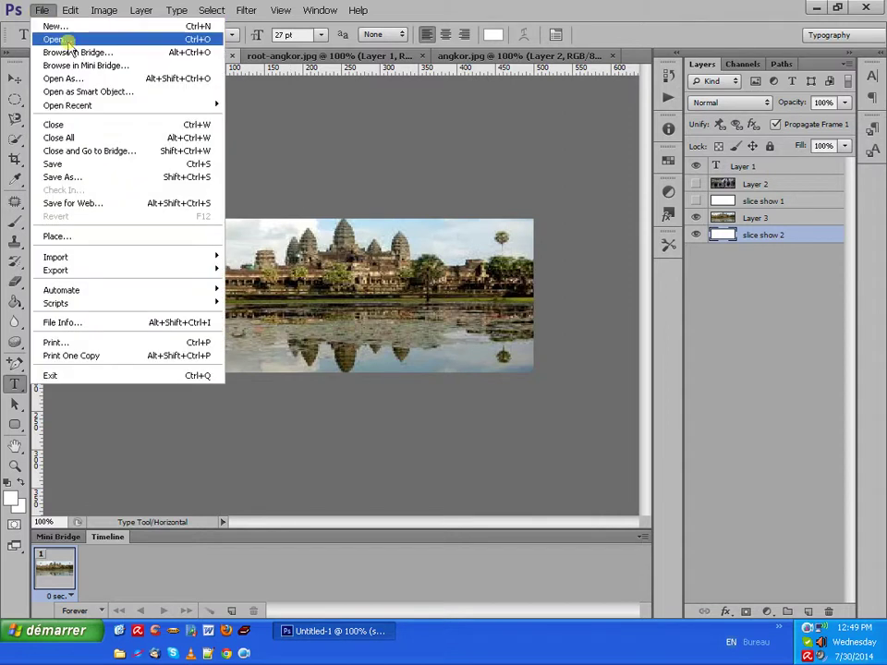
left_click(65, 37)
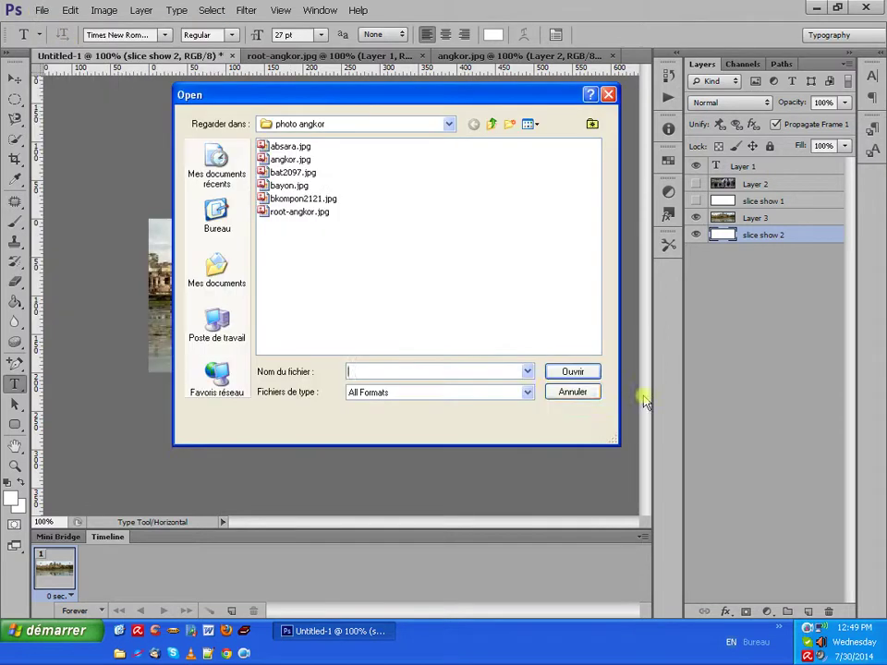
left_click(288, 146)
double_click(288, 146)
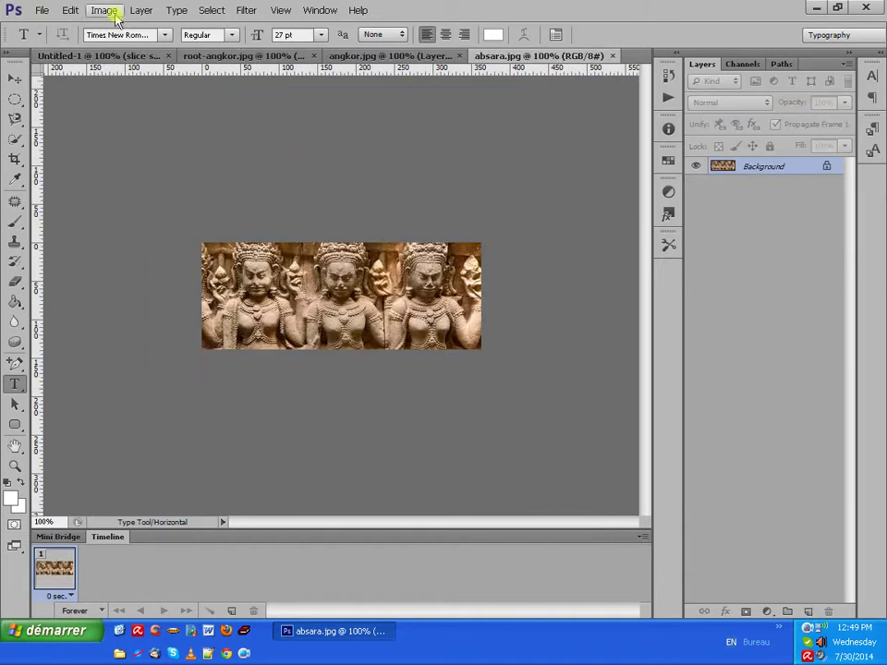
- Select the entire absara.jpg photo and copy it
left_click(212, 10)
left_click(218, 25)
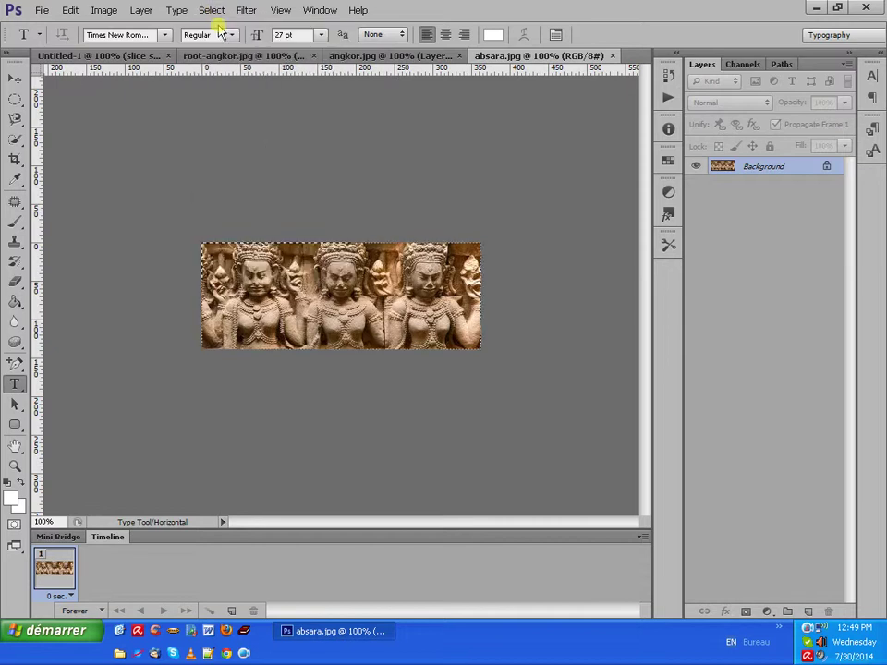
left_click(69, 10)
left_click(121, 108)
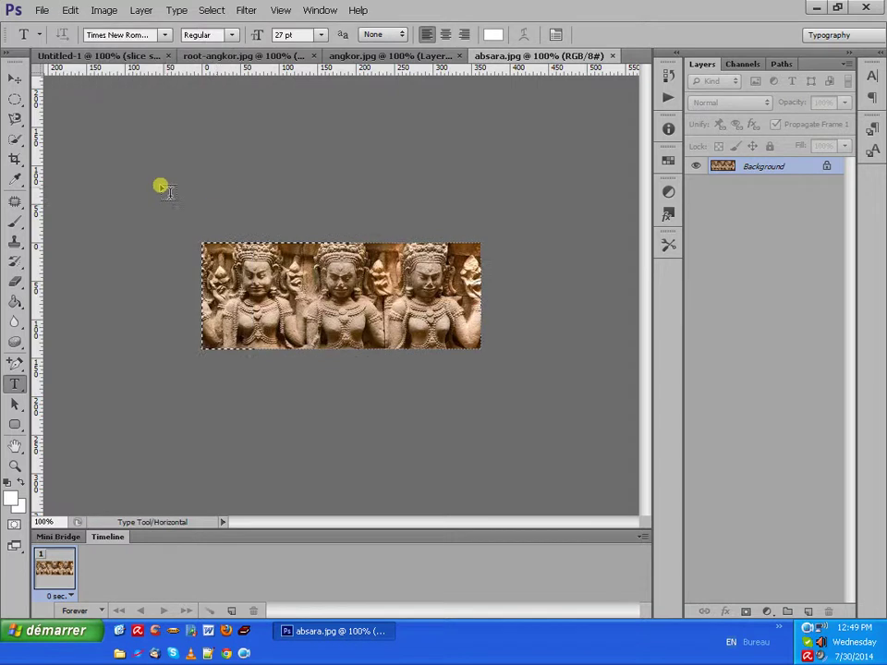
- Hide the temple photo on Layer 3 in Untitled-1 and paste the copied absara photo above the slice show 2 layer
left_click(145, 57)
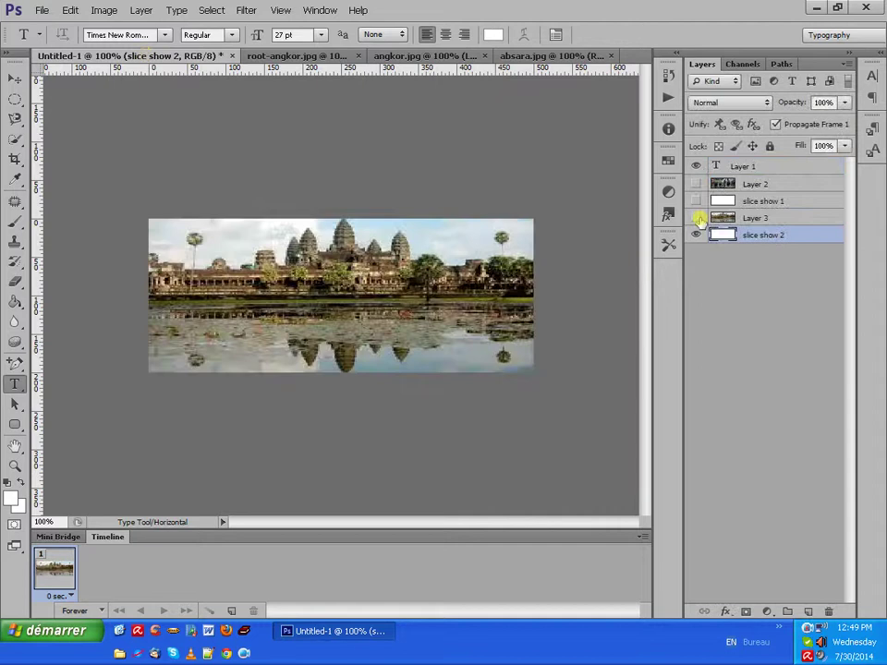
left_click(697, 217)
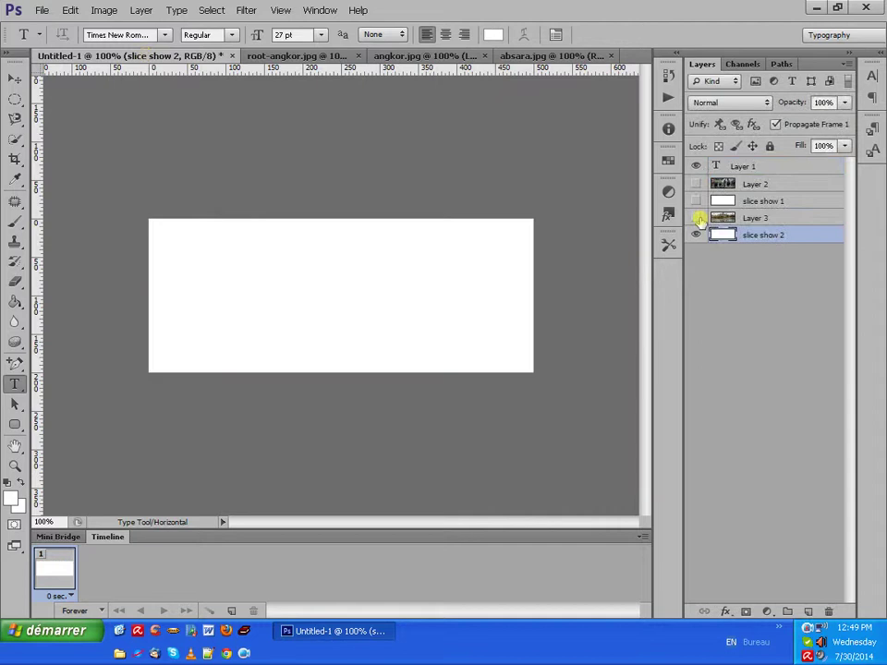
left_click(69, 11)
left_click(71, 11)
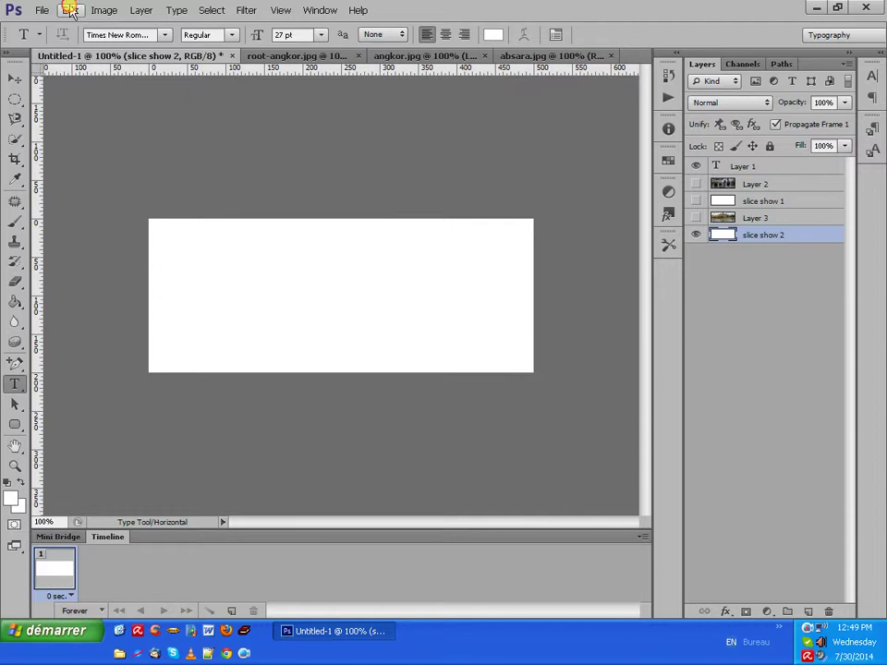
left_click(70, 12)
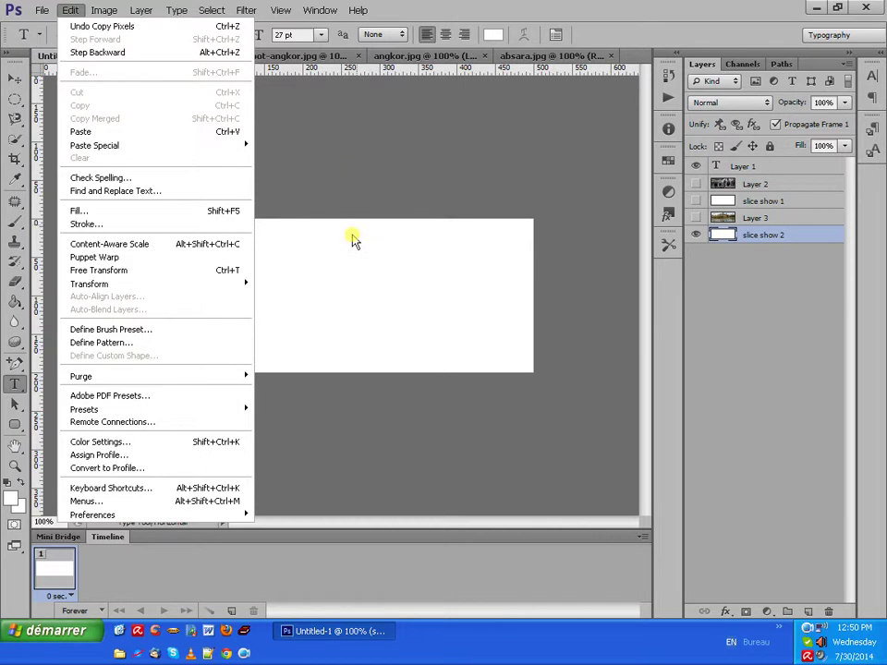
left_click(130, 135)
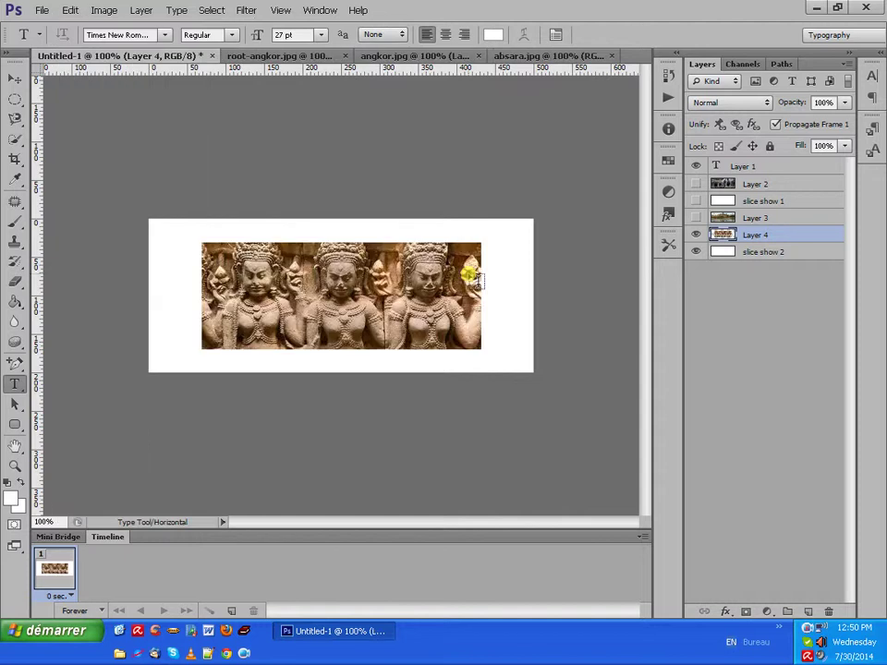
- Free Transform the absara photo to fill the whole canvas, about 137.74% wide and 143.88% high
left_click(73, 11)
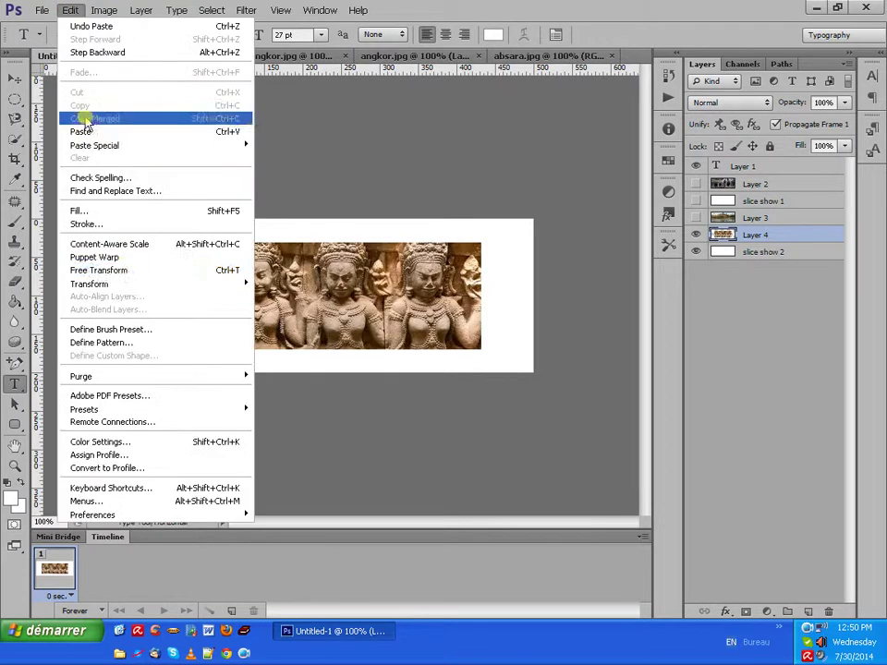
left_click(131, 271)
left_click_drag(481, 243, 534, 220)
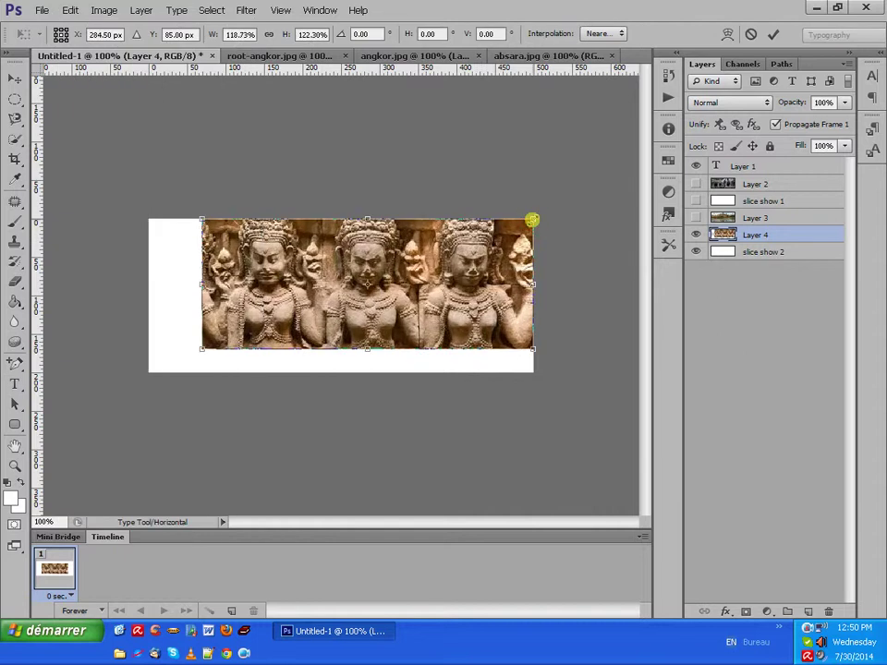
left_click_drag(199, 349, 146, 373)
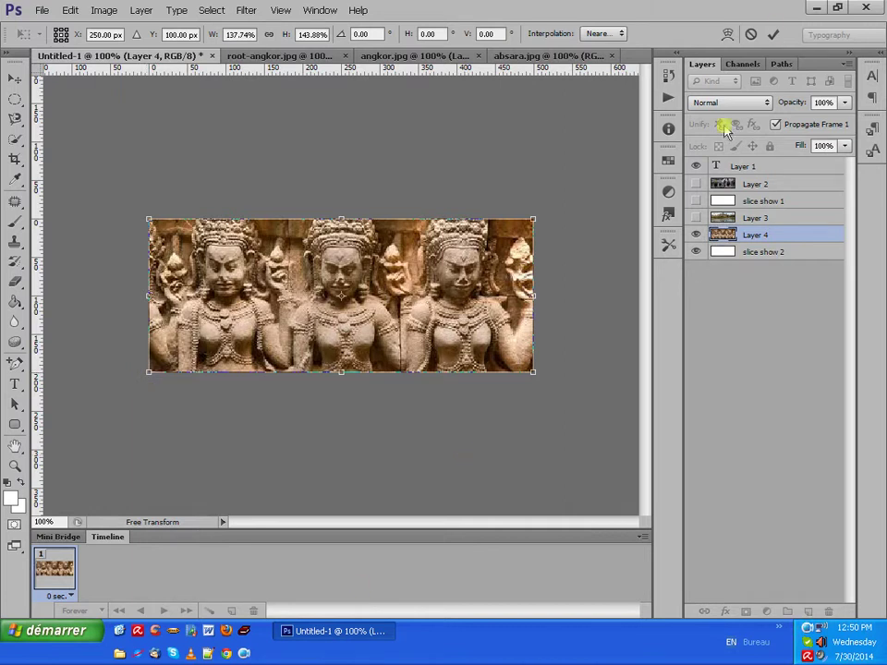
left_click(772, 34)
key("t")
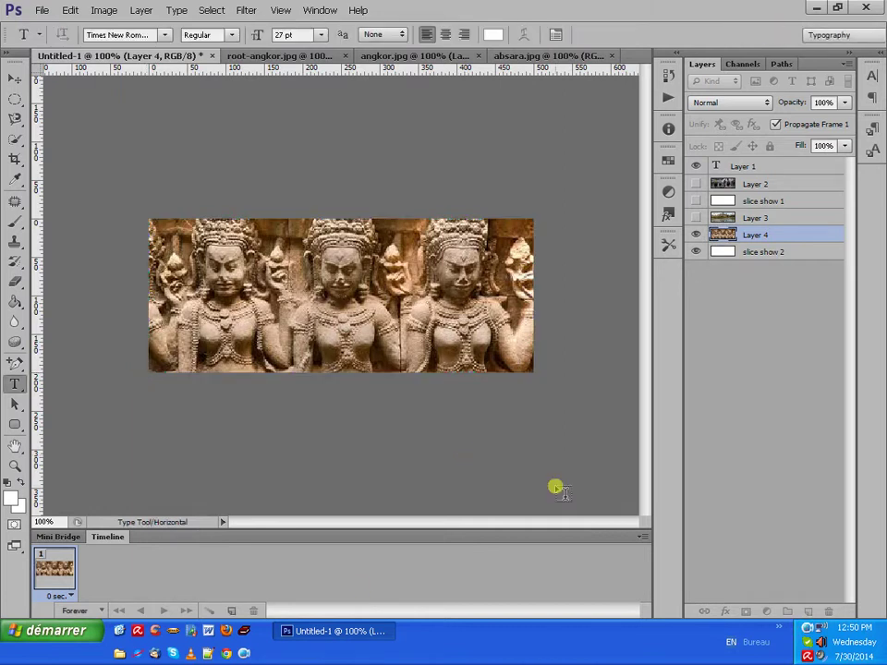
- Add two more frames to the timeline and show the tree-root photo on Layer 2 in frame 1
left_click(233, 610)
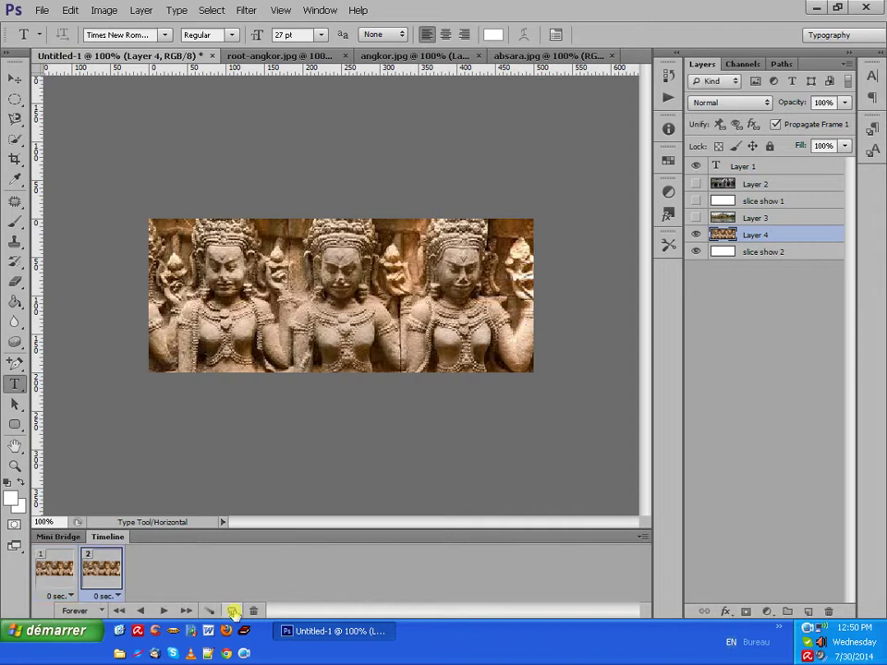
left_click(232, 610)
left_click(46, 573)
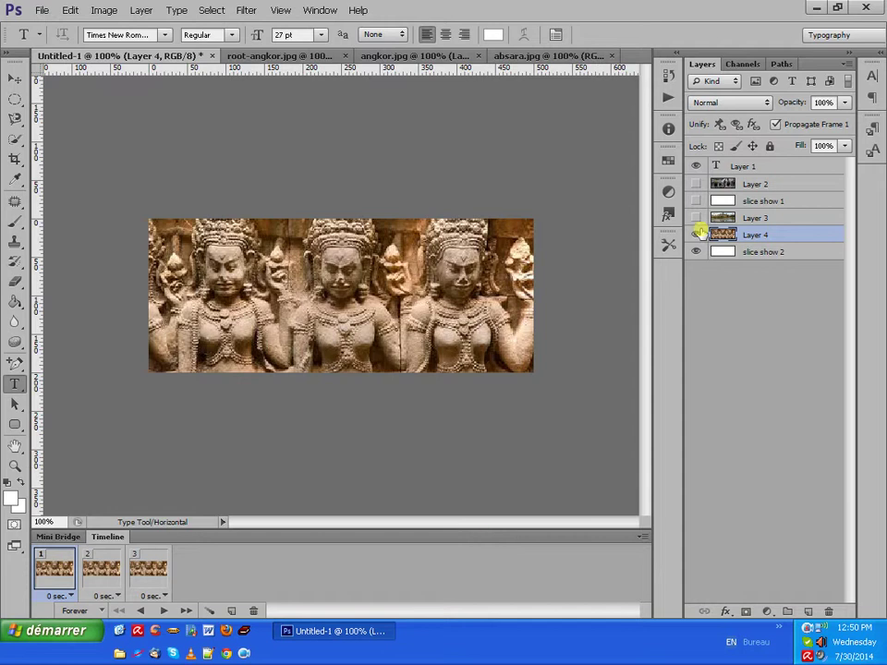
left_click(697, 184)
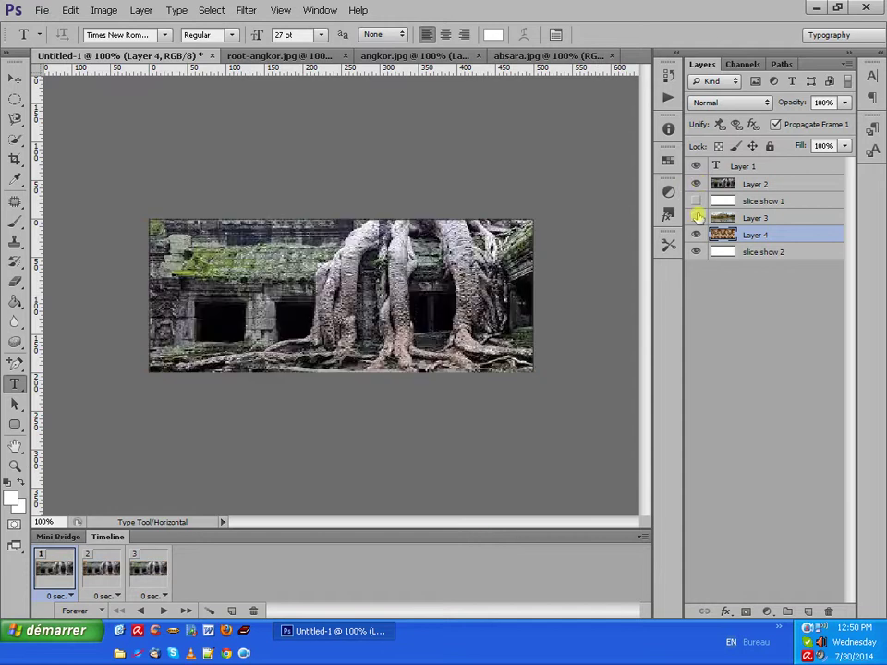
- Hide Layers 3 and 4 in frame 1, and show the temple photo on Layer 3 instead of Layer 2 in frame 2
left_click_drag(695, 223, 696, 237)
left_click(696, 236)
left_click(96, 558)
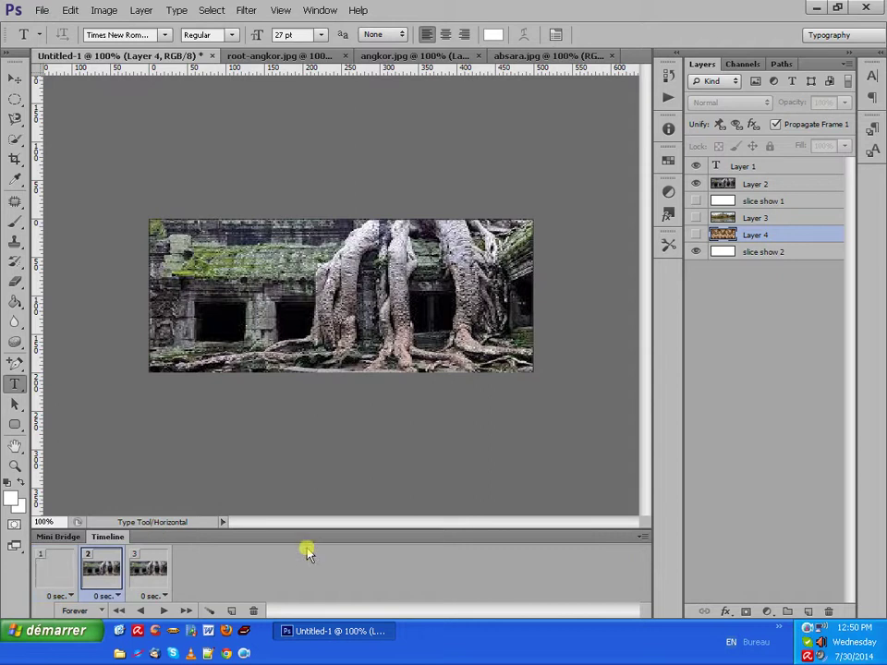
left_click_drag(695, 229, 697, 184)
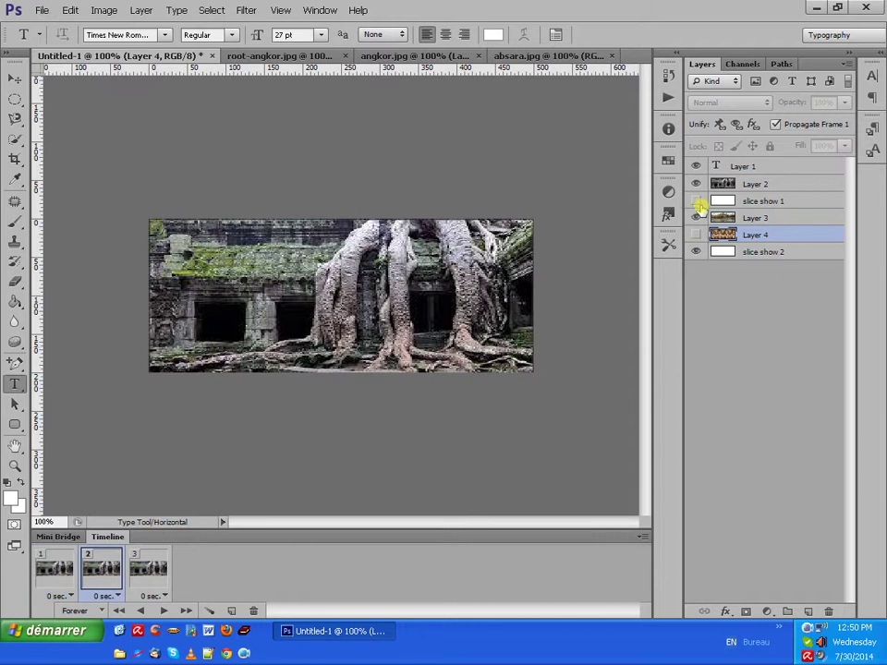
left_click(697, 183)
- Show the absara photo on Layer 4 instead of Layer 2 in frame 3 and preview the animation
left_click(147, 574)
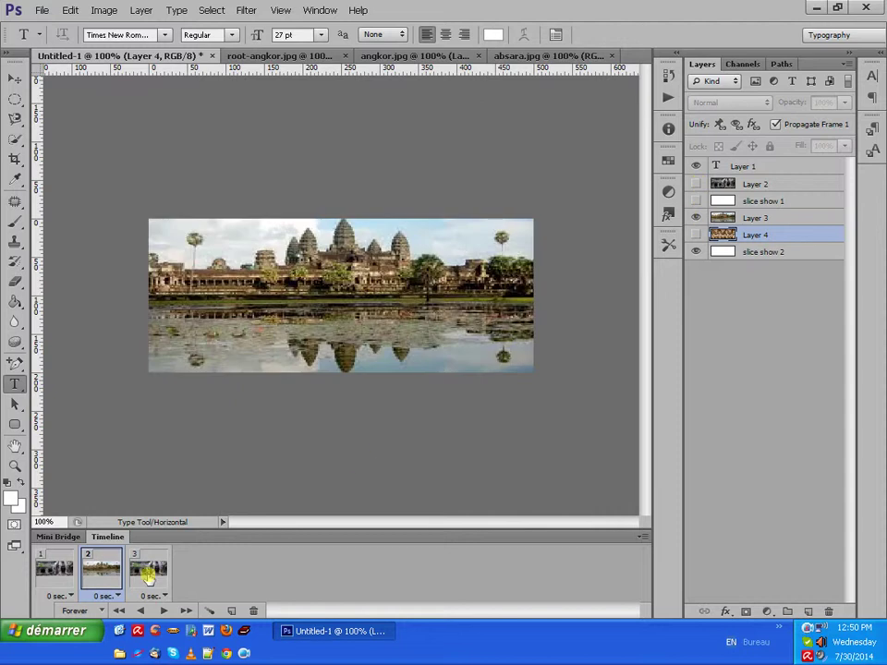
left_click(147, 575)
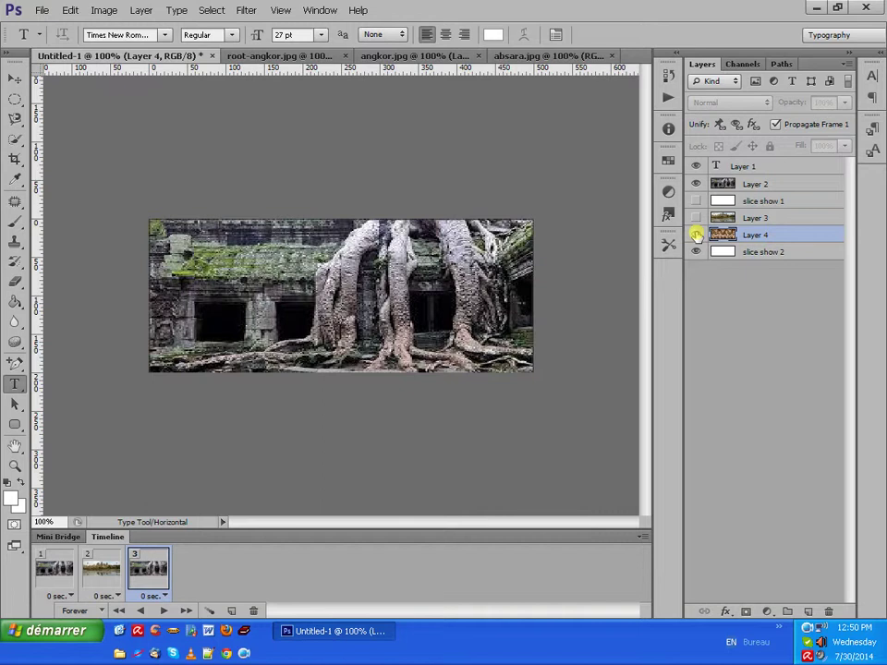
left_click(697, 236)
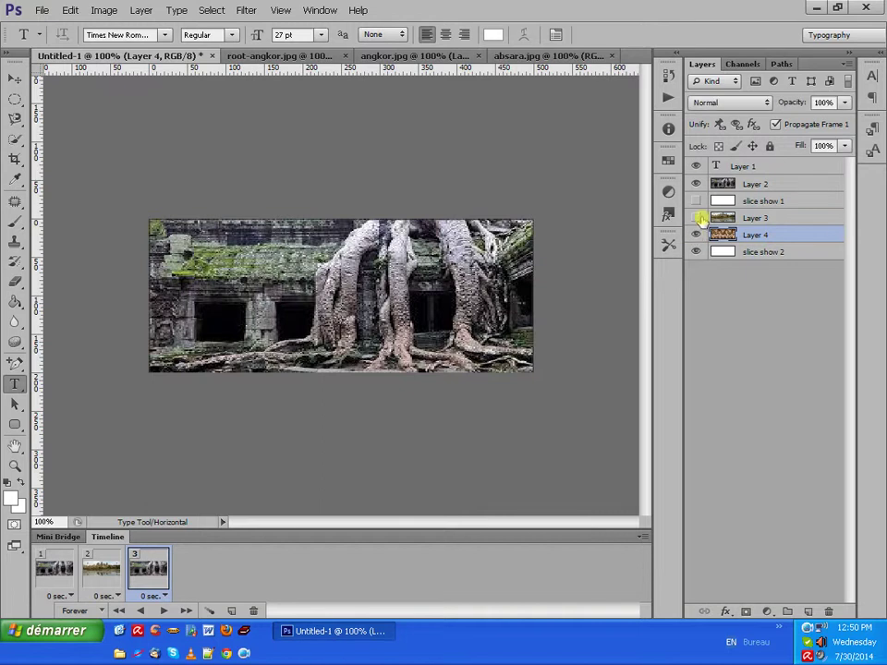
left_click(696, 184)
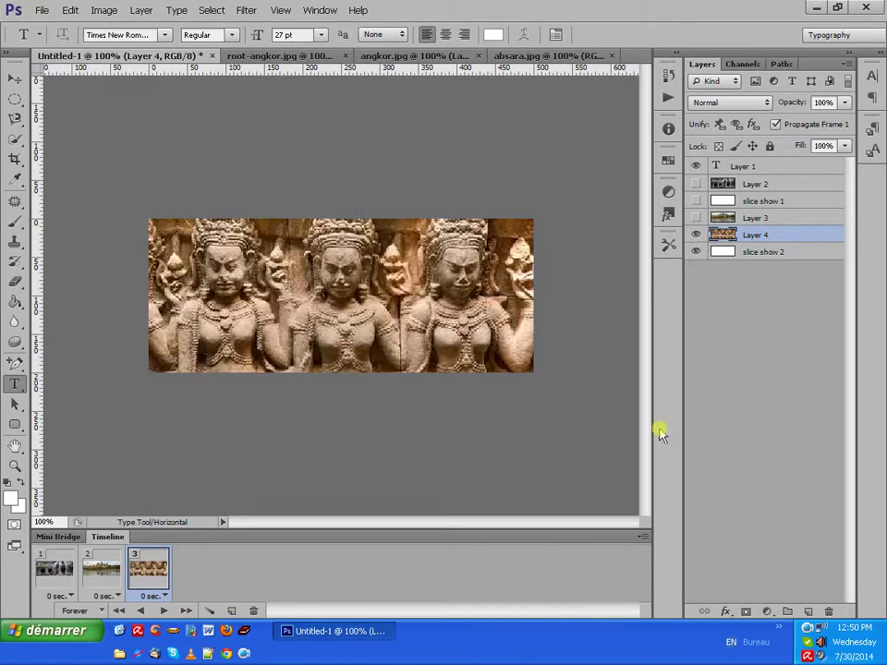
left_click(165, 612)
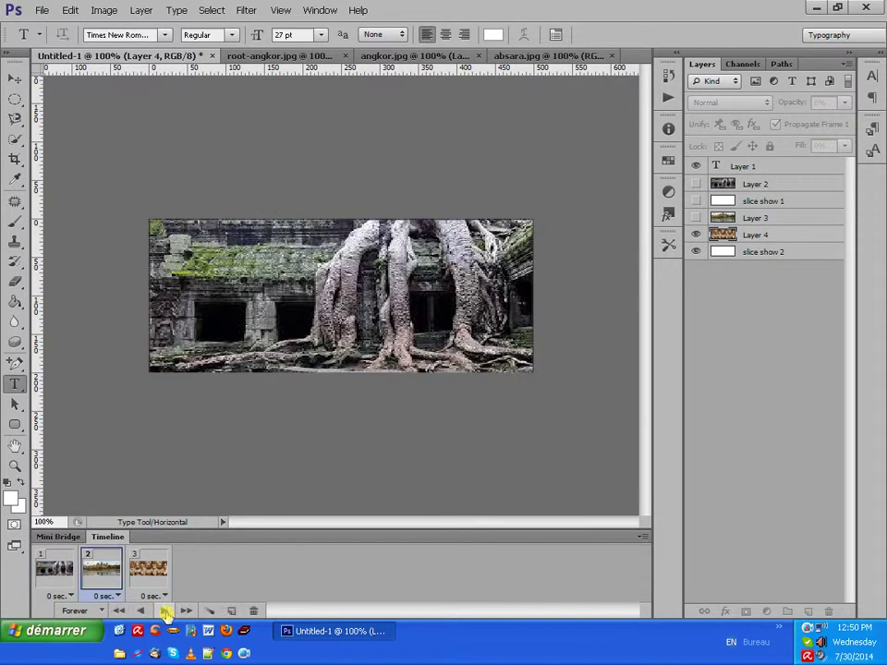
left_click(164, 612)
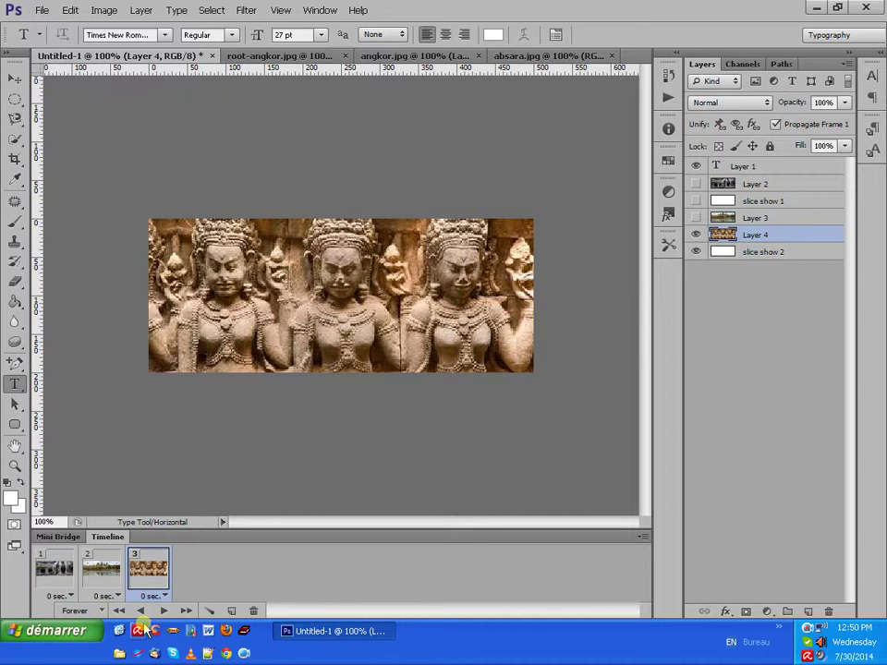
- Set the delay of all three timeline frames to 0.5 seconds
left_click(61, 597)
left_click(63, 598)
left_click(61, 597)
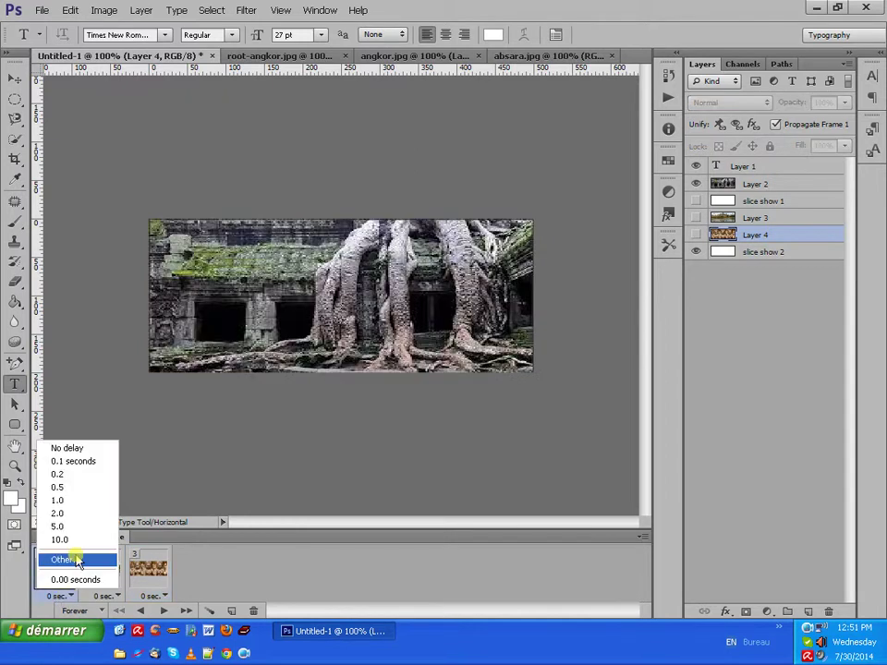
left_click(83, 486)
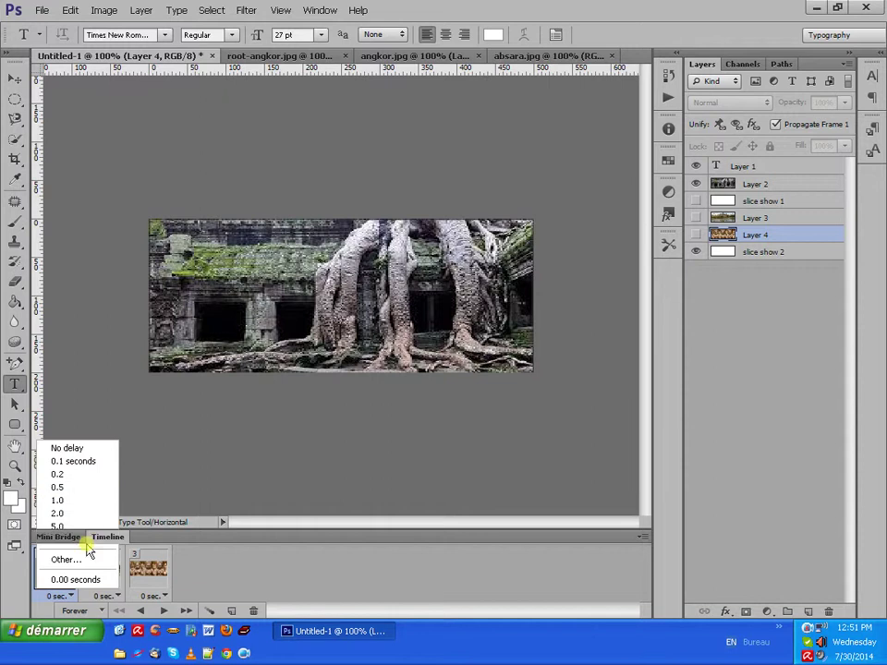
left_click(106, 597)
left_click(129, 487)
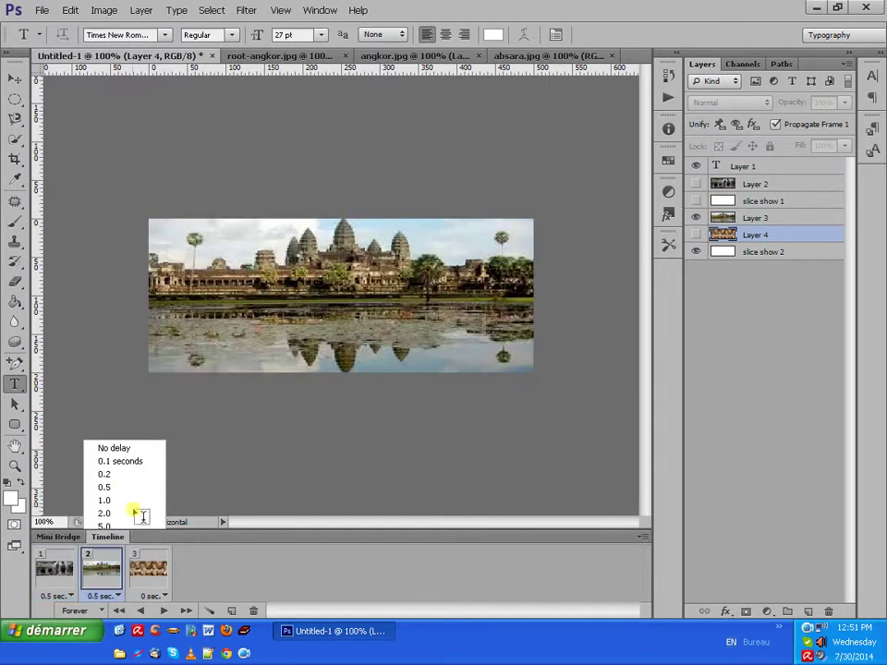
left_click(162, 597)
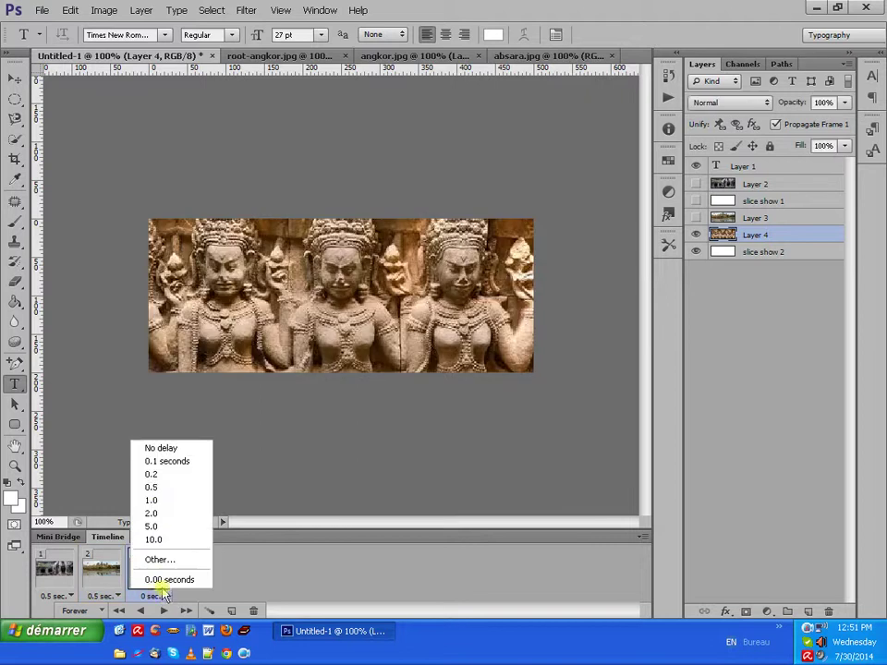
left_click(175, 489)
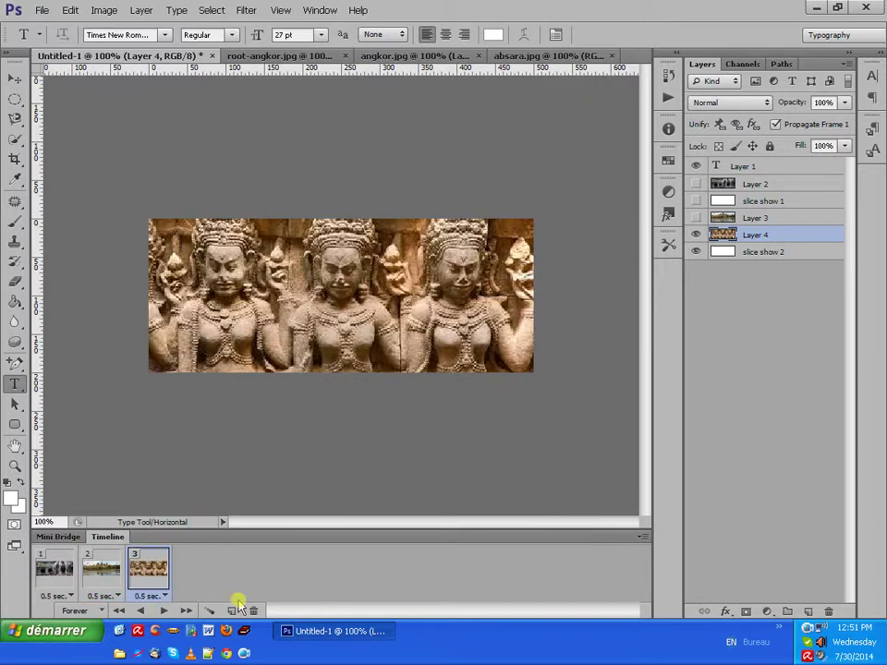
- Play the slide show with the frame delays, stop it, and check the photo shown in each of the three frames
left_click(163, 611)
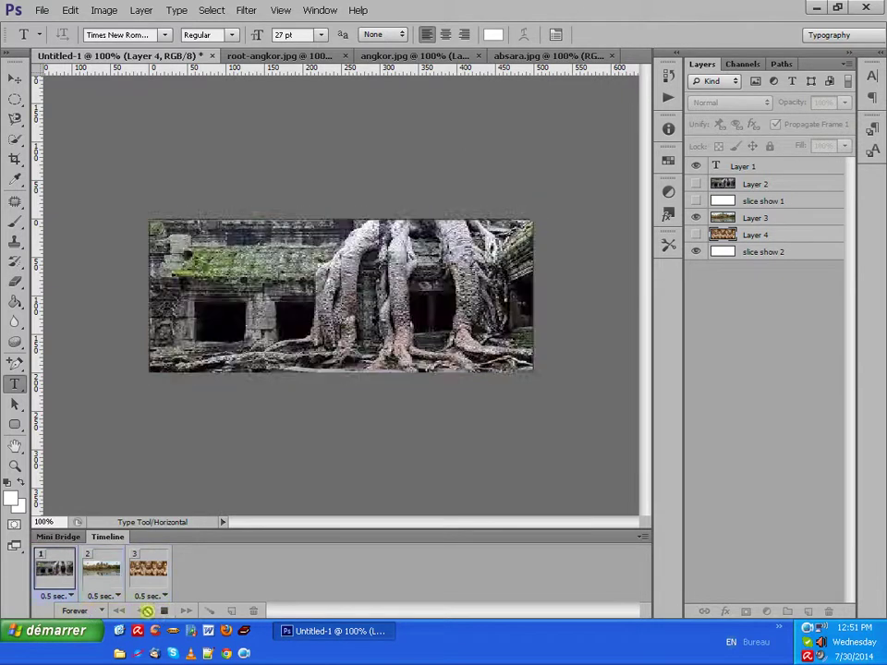
left_click(161, 611)
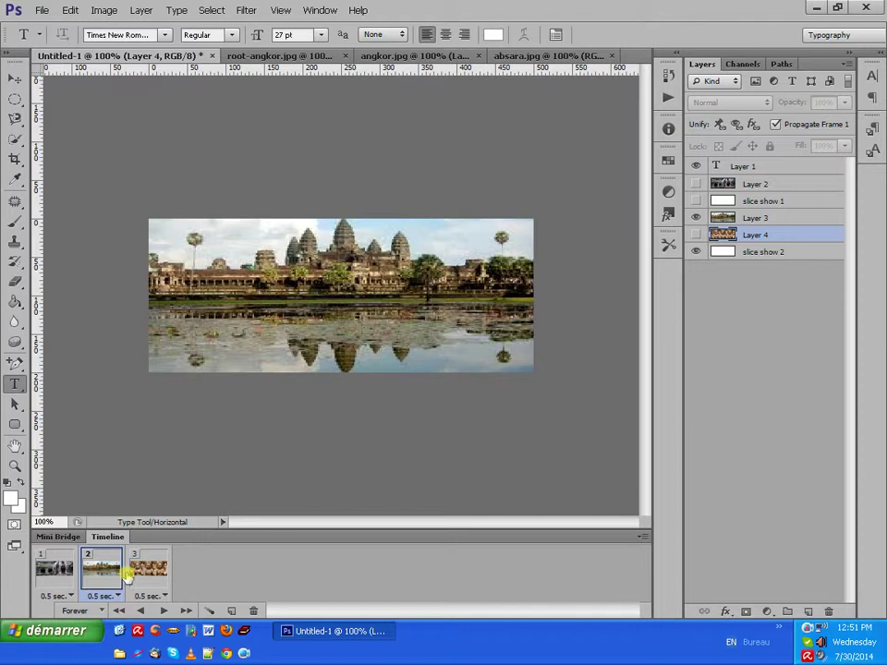
key("space")
left_click(53, 572)
left_click(104, 571)
left_click(146, 573)
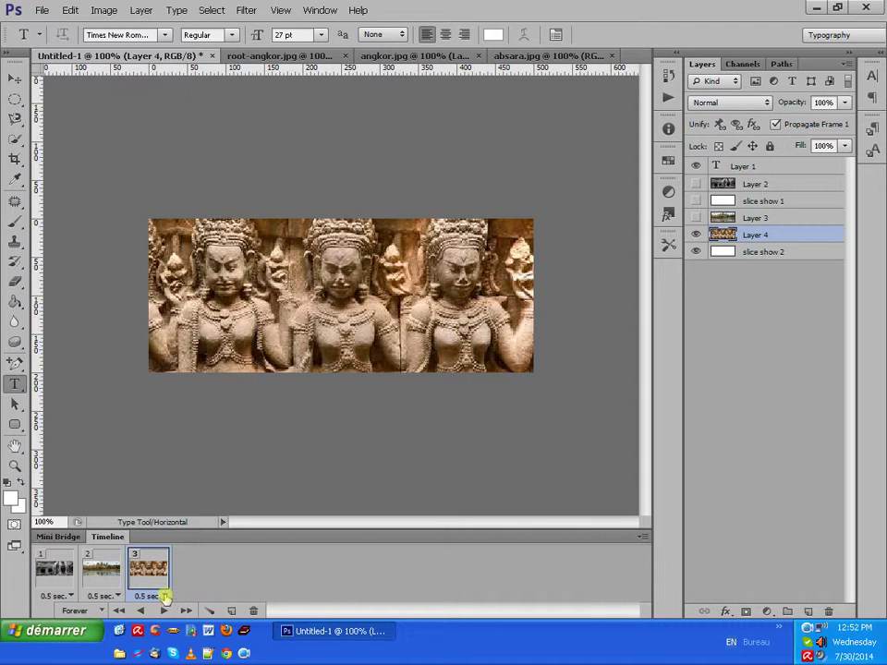
left_click(108, 582)
left_click(64, 579)
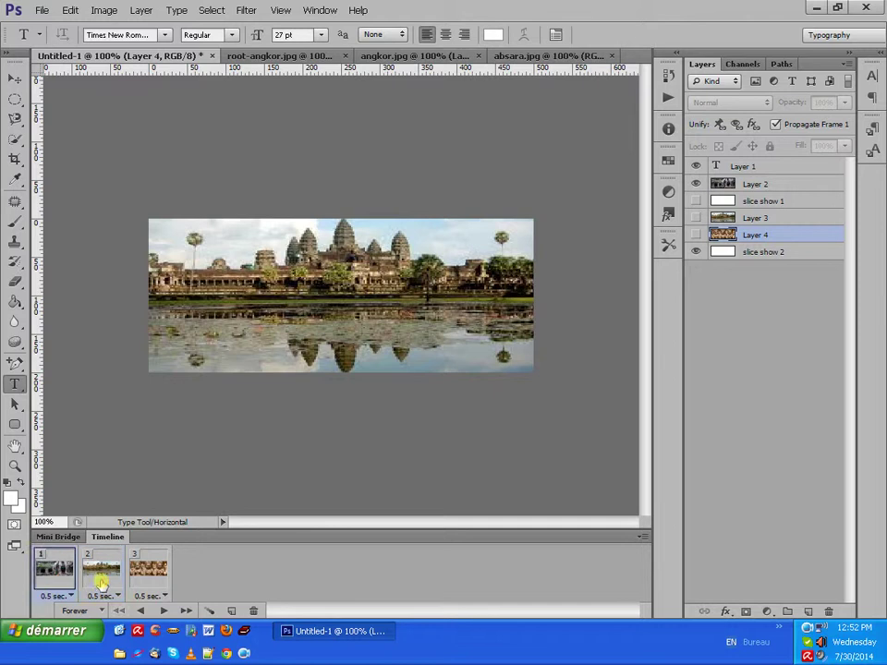
left_click(102, 581)
left_click(149, 577)
left_click(148, 575)
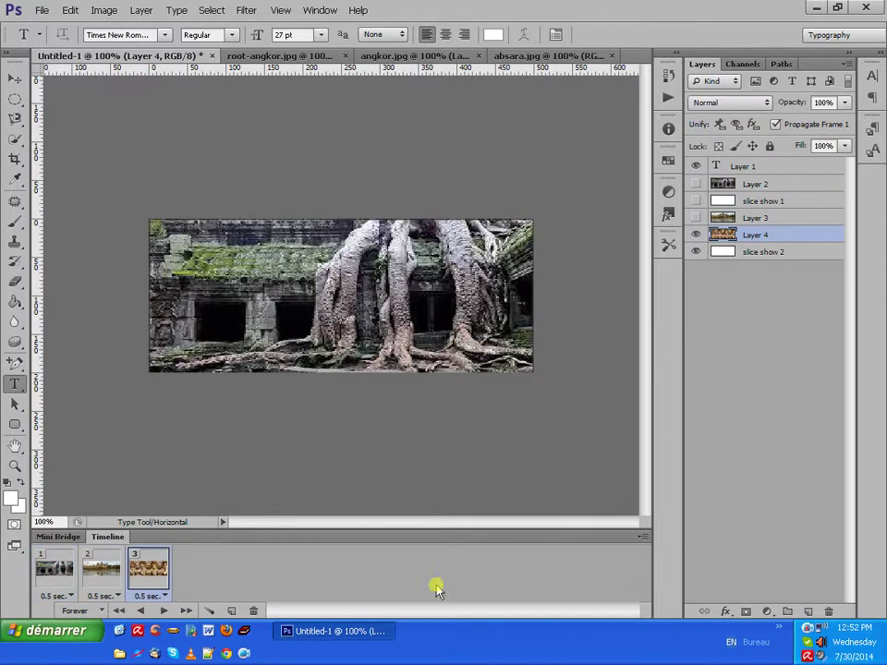
- Duplicate the slice show 2 layer as "slice show 3" and hide the absara photo on Layer 4 in frame 3
right_click(753, 257)
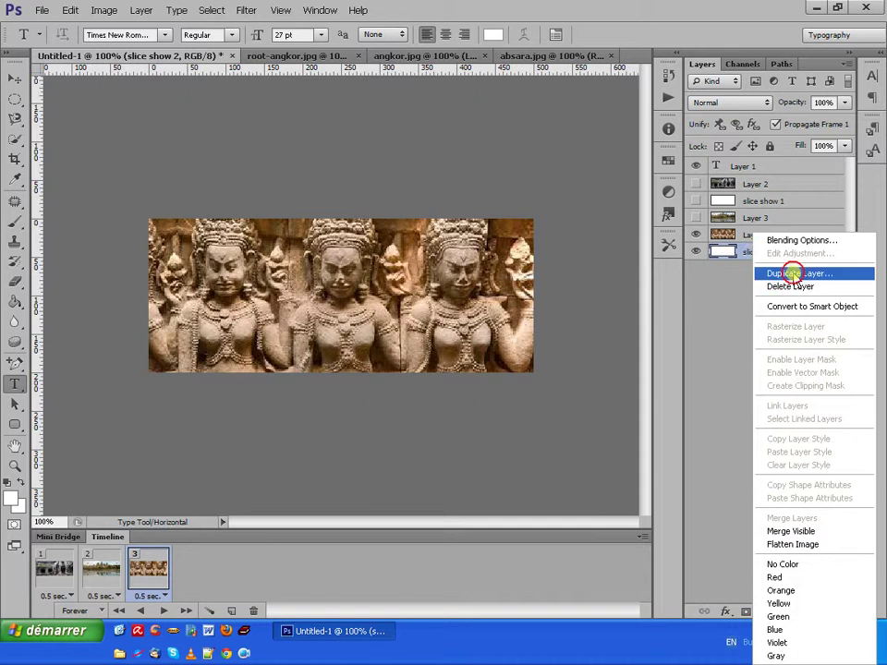
left_click(792, 274)
left_click(481, 256)
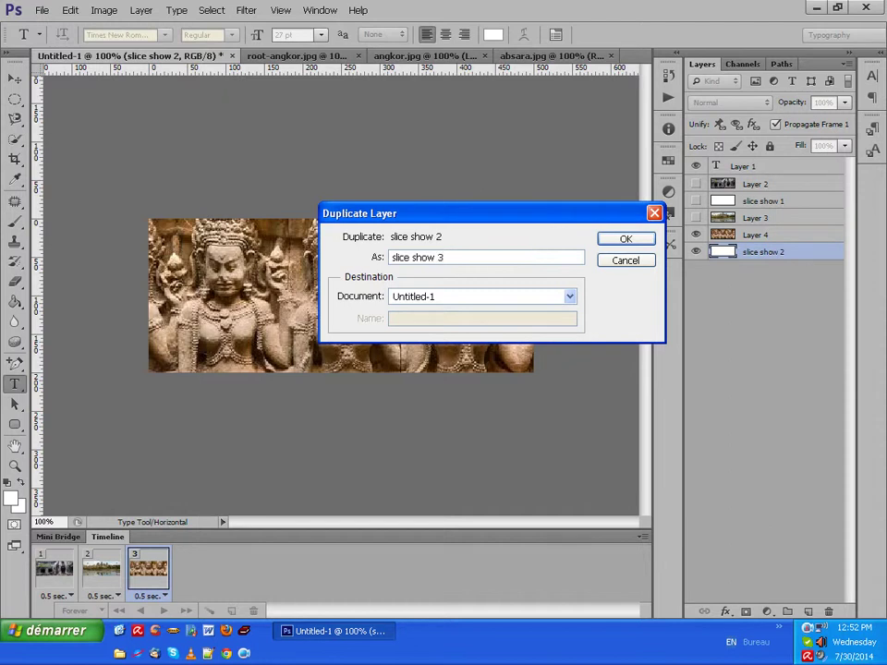
left_click(626, 238)
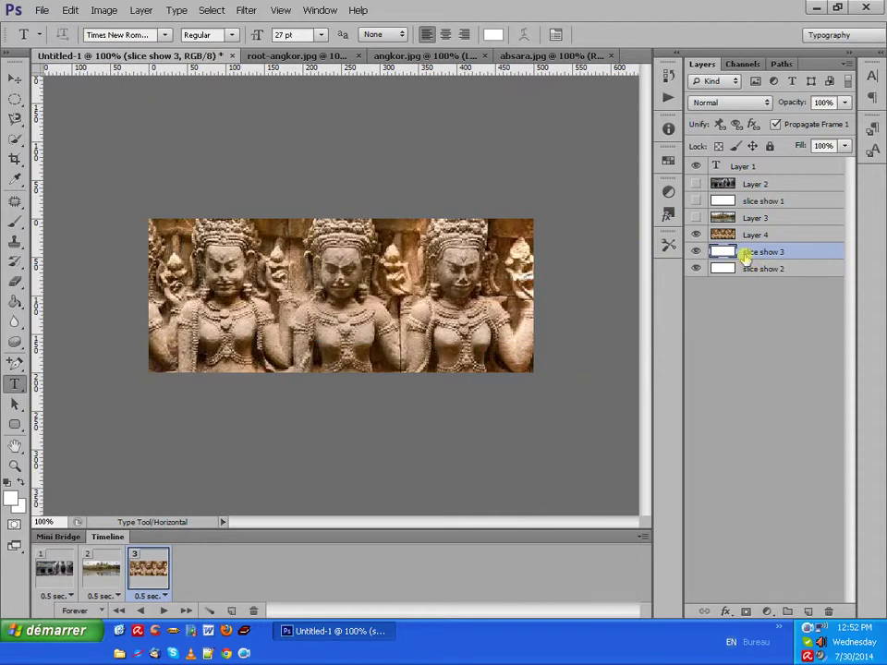
left_click(698, 234)
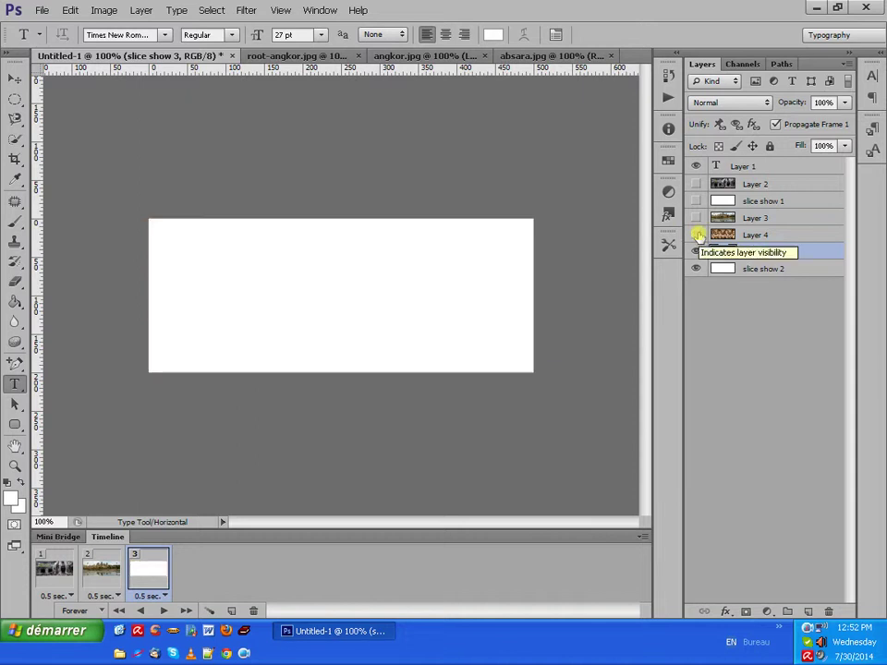
- Open bayon.jpg from the photo angkor folder
left_click(40, 12)
left_click(39, 12)
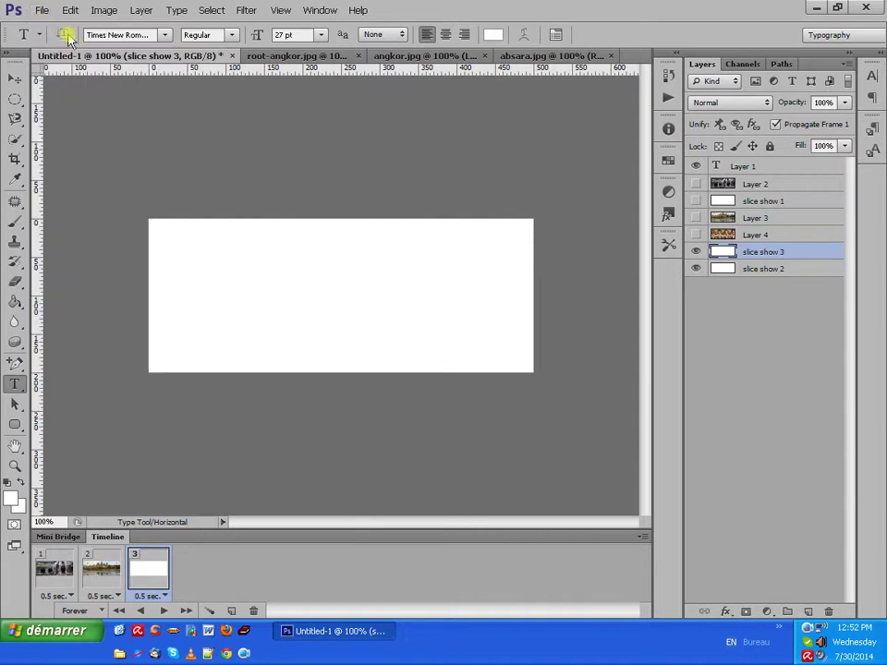
left_click(40, 11)
left_click(56, 40)
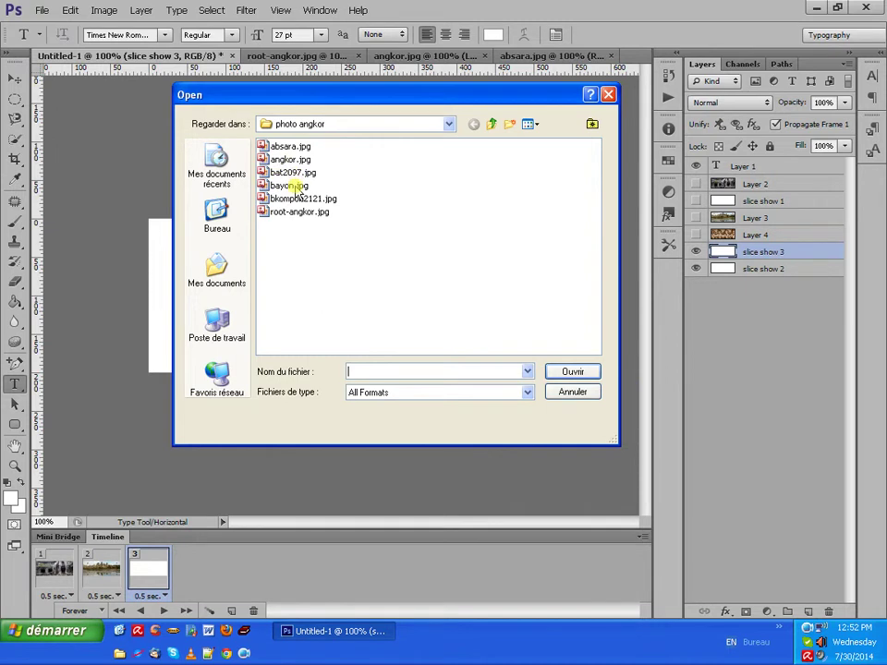
double_click(294, 188)
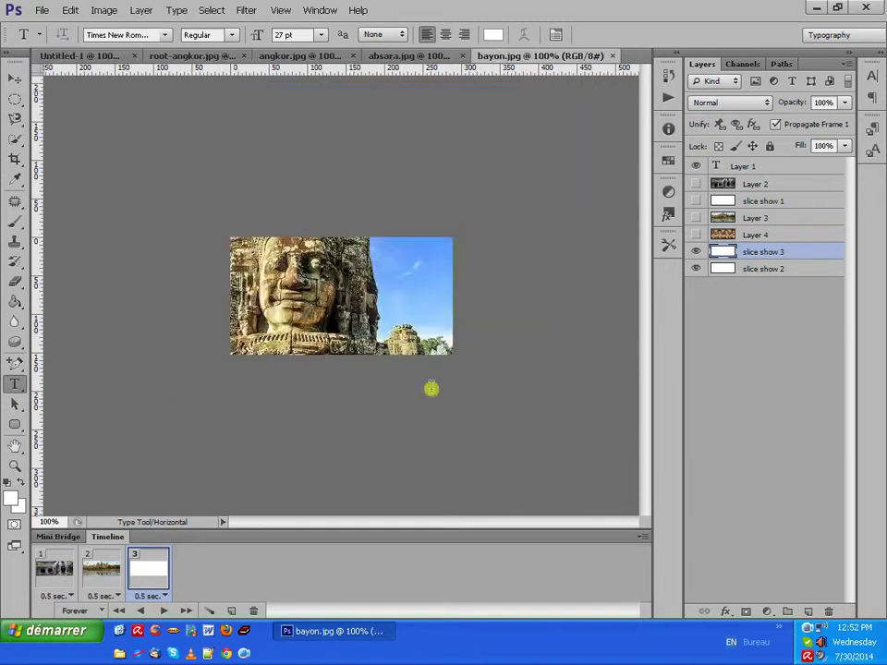
left_click(294, 176)
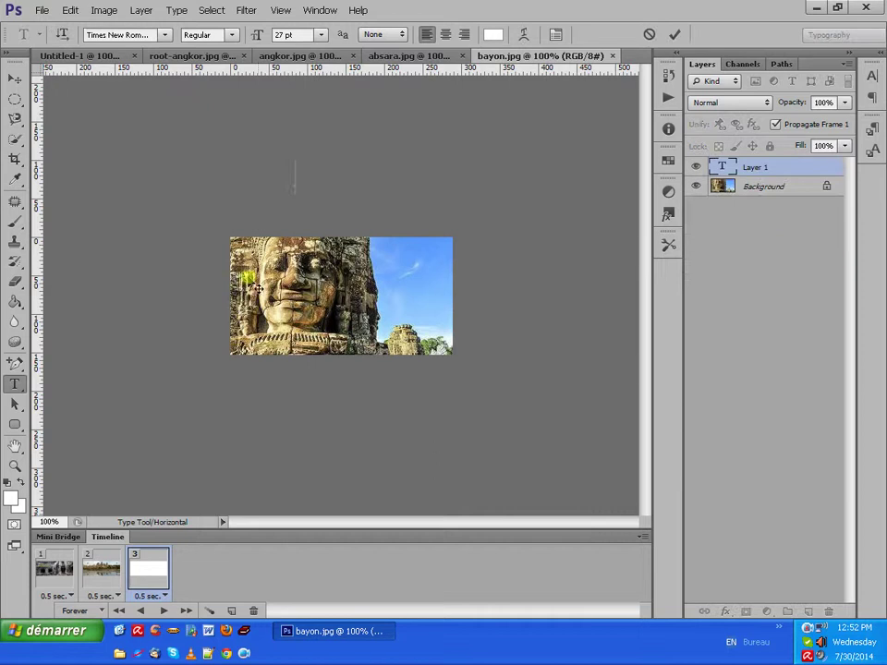
left_click(212, 11)
left_click(675, 34)
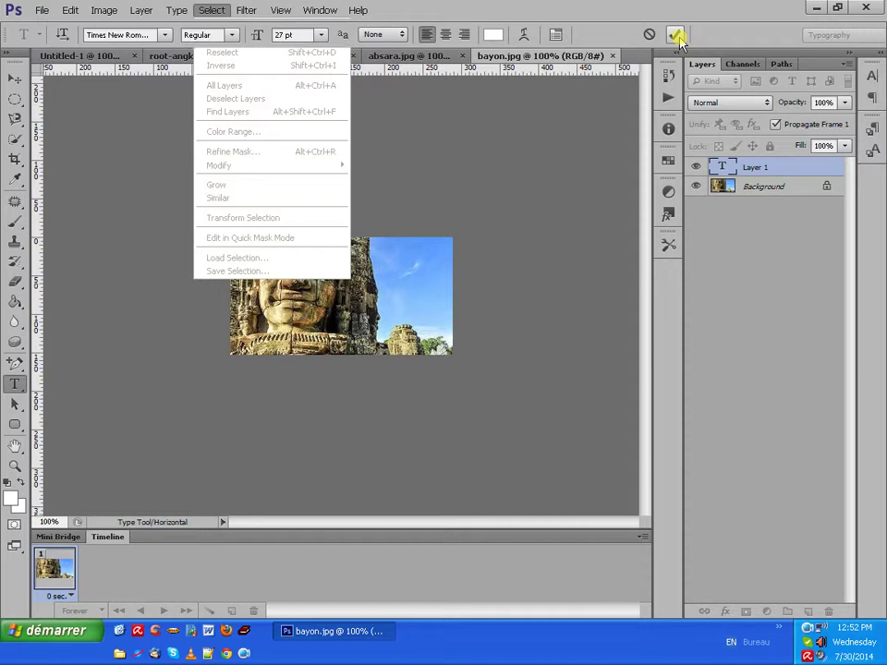
left_click(606, 120)
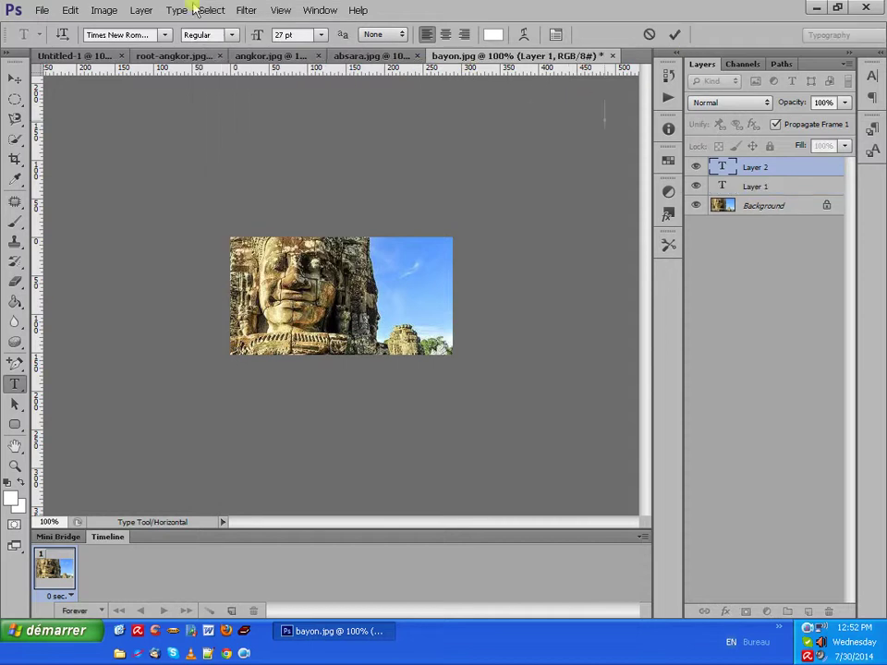
left_click(212, 10)
left_click(213, 11)
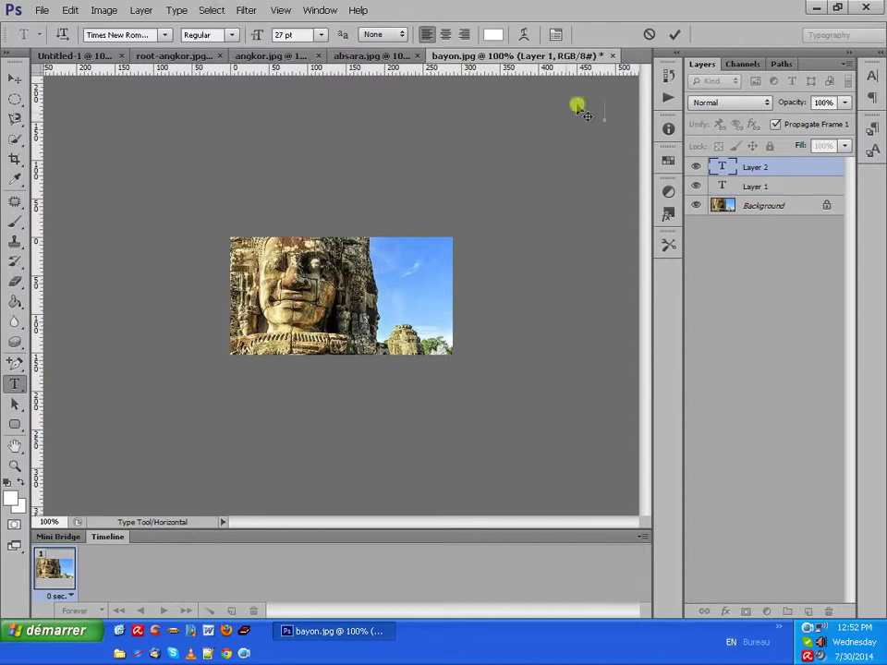
left_click(675, 35)
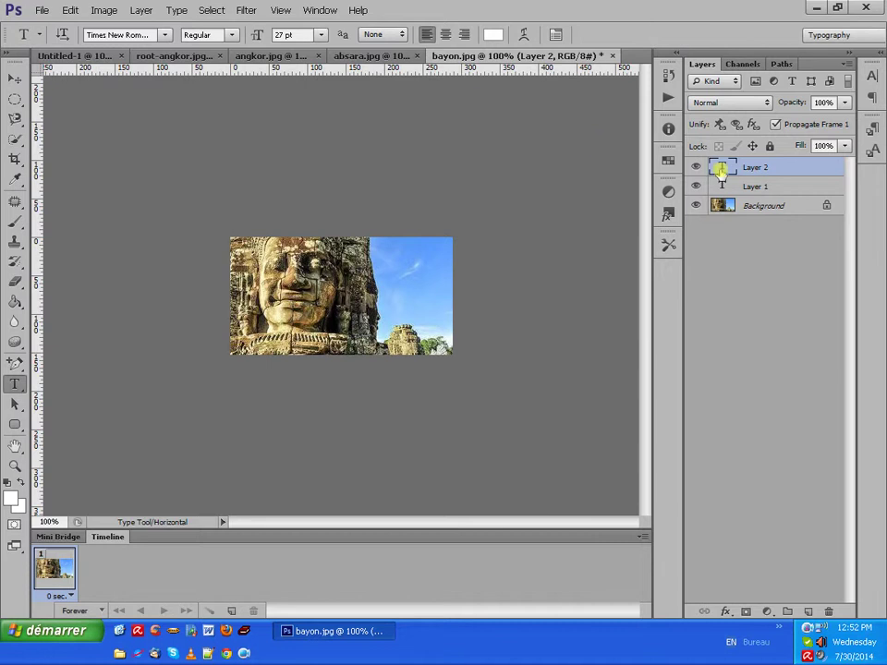
- Select the entire photo on the Background layer of bayon.jpg, copy it, and return to the Untitled-1 document
left_click(766, 205)
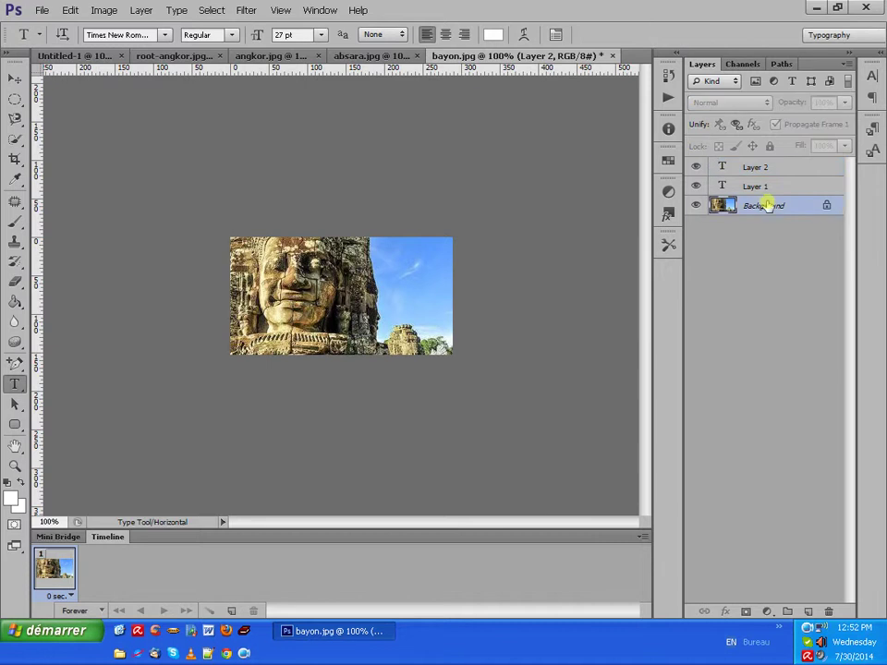
left_click(212, 10)
left_click(230, 27)
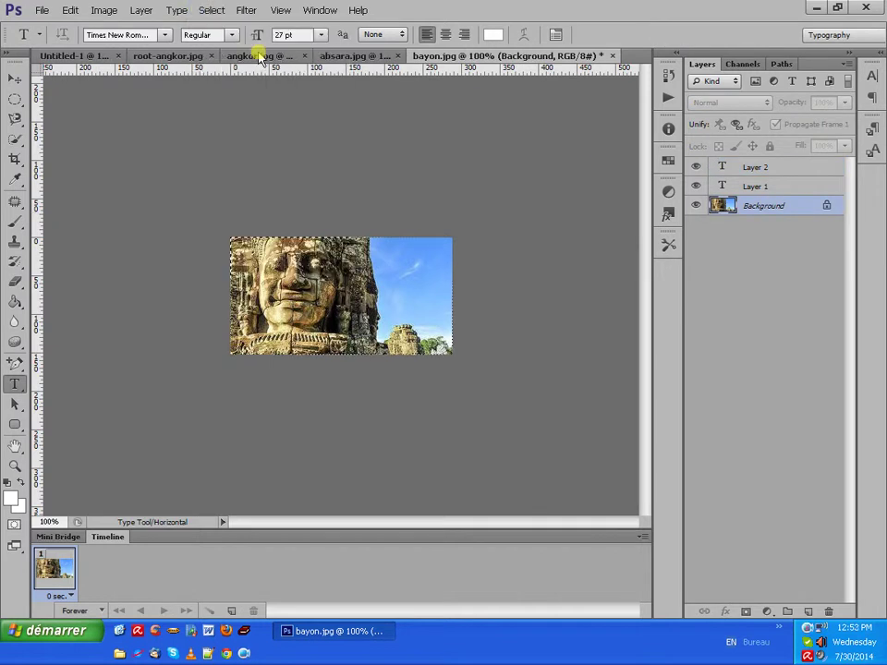
left_click(70, 10)
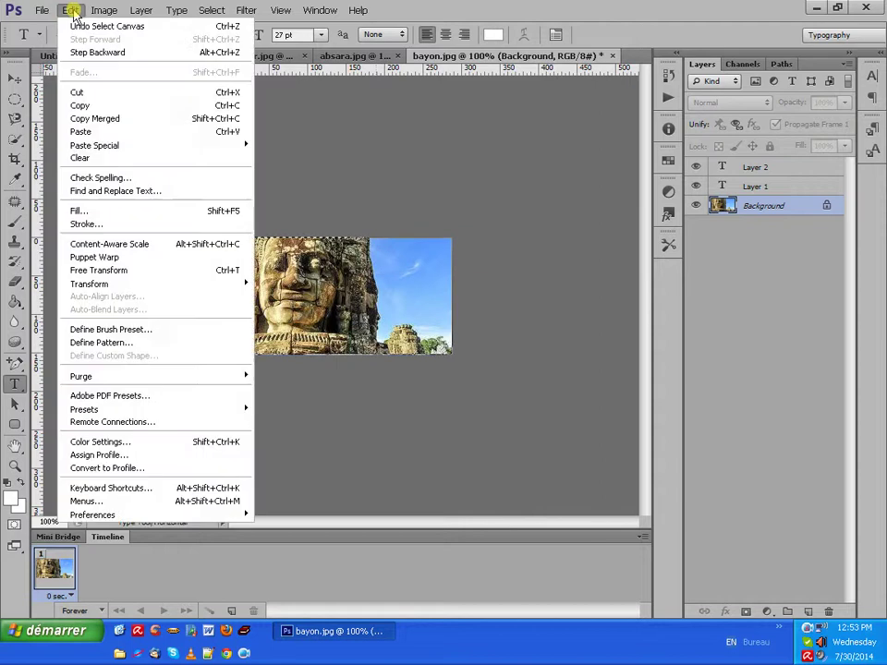
left_click(111, 107)
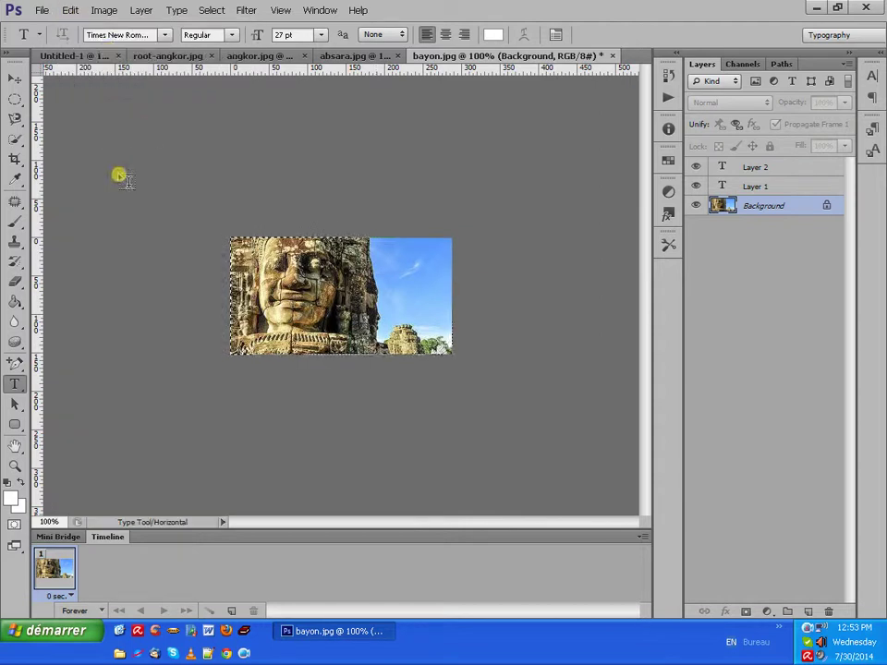
left_click(99, 55)
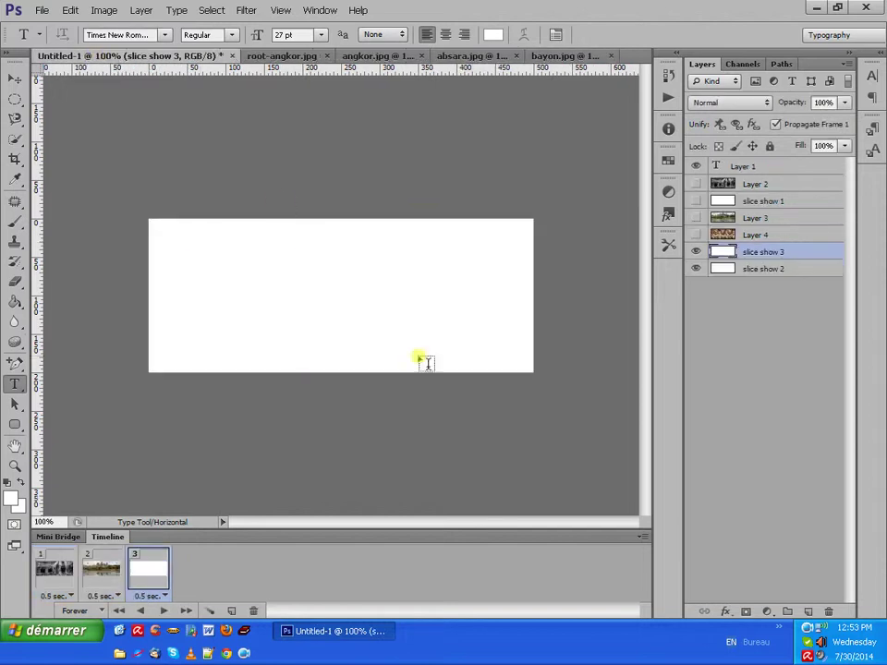
- Paste the bayon photo above slice show 3 and free-transform it to fill the 500 × 200 pixel canvas
left_click(71, 11)
left_click(121, 134)
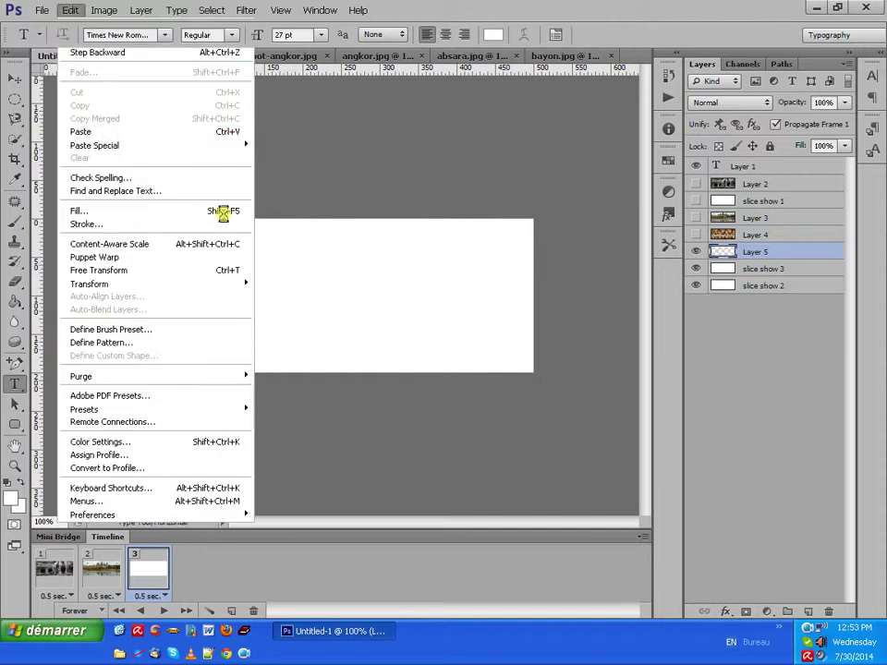
left_click(68, 10)
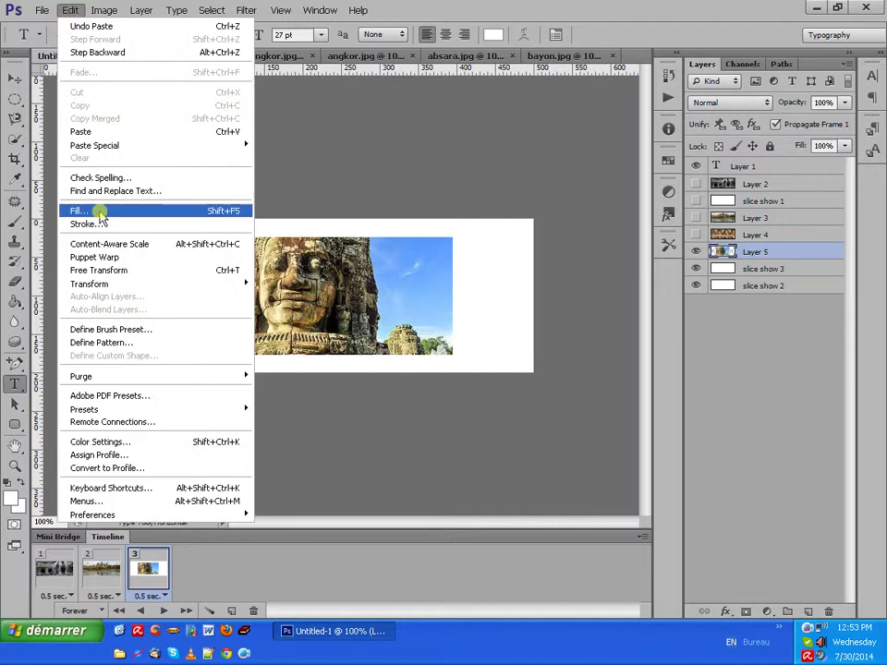
left_click(104, 271)
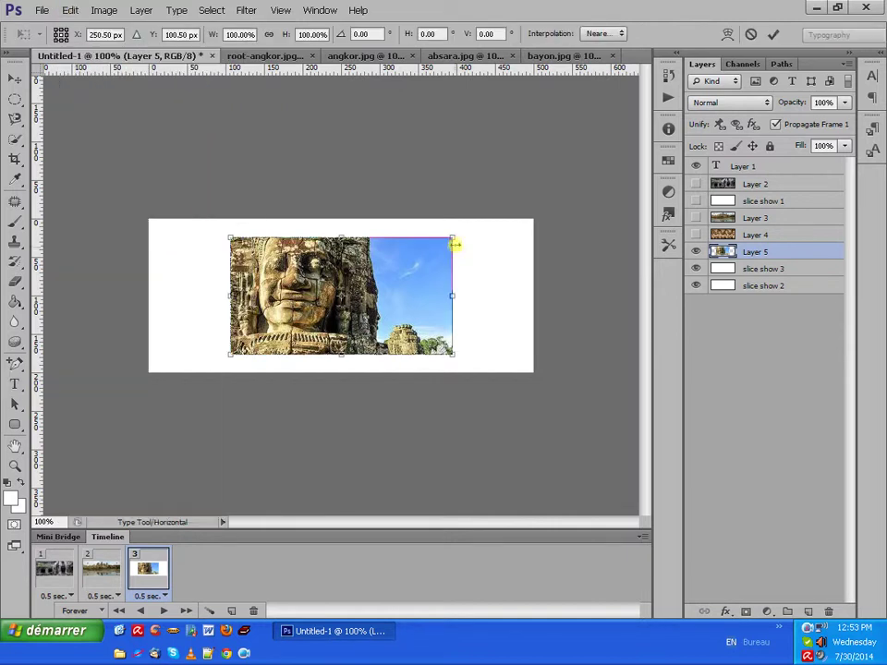
left_click_drag(453, 238, 531, 222)
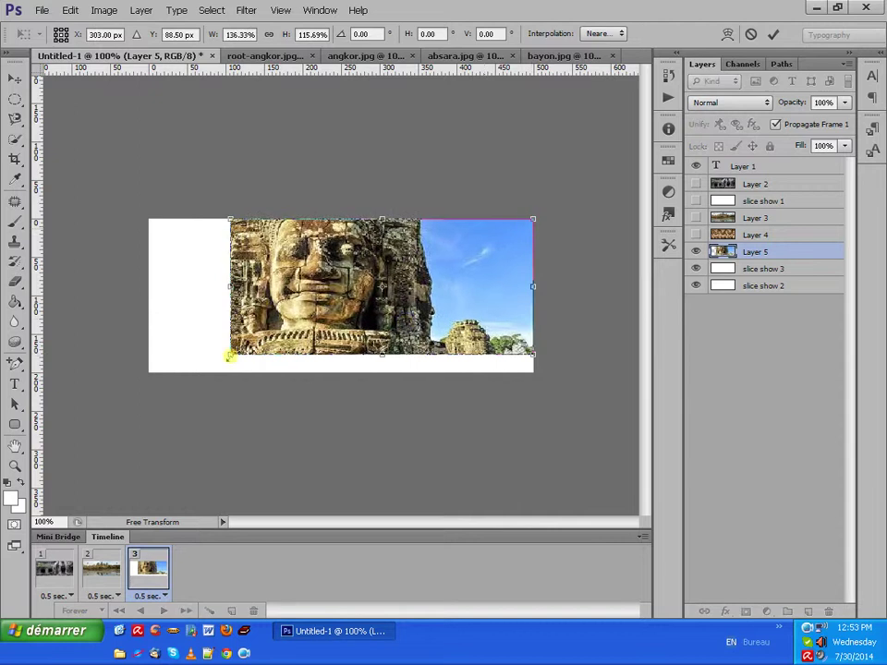
left_click_drag(228, 356, 148, 372)
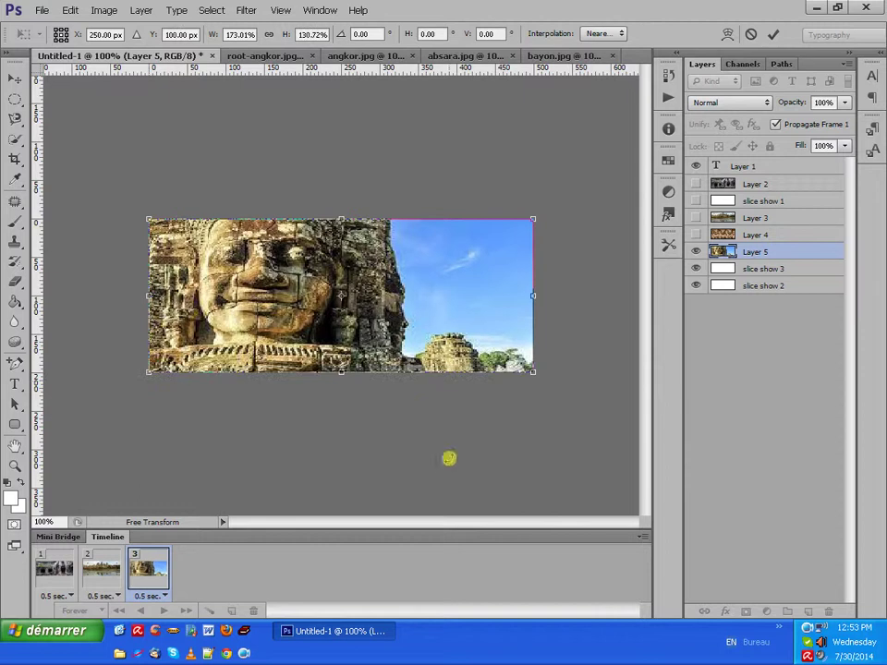
left_click(773, 35)
key("t")
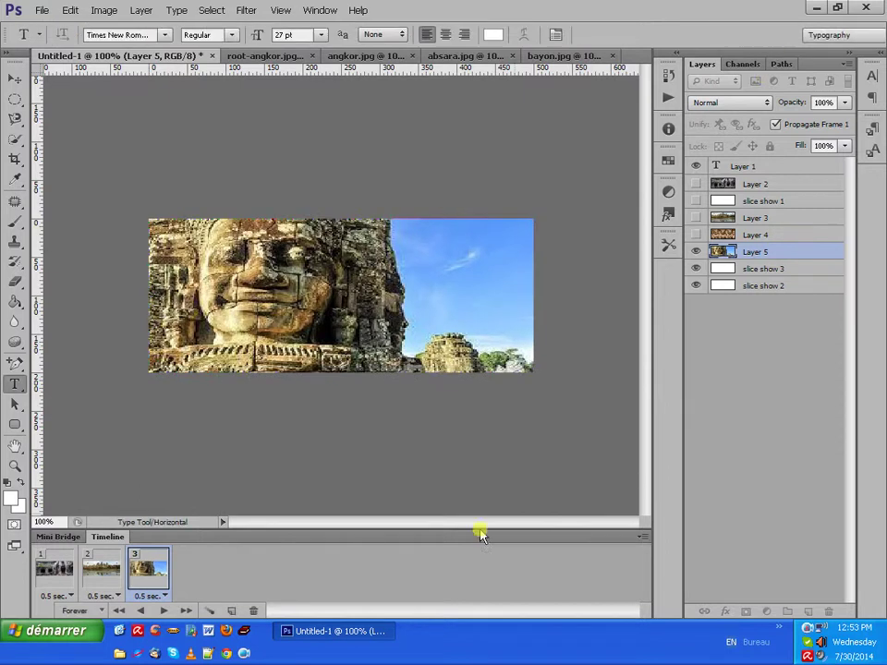
- Add a fourth timeline frame, and in frame 3 hide the bayon photo on Layer 5 and show the absara photo on Layer 4
left_click(233, 611)
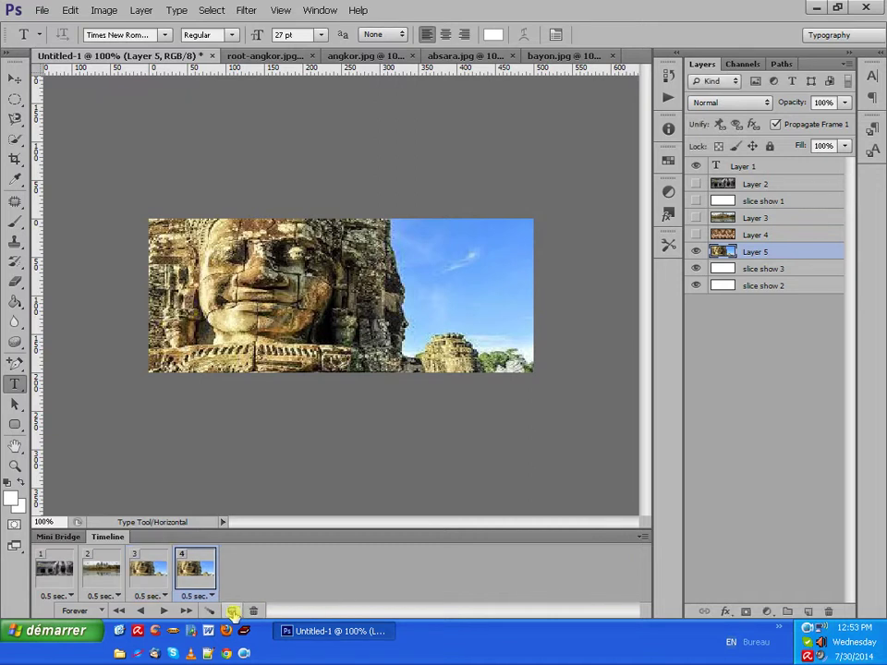
left_click(150, 572)
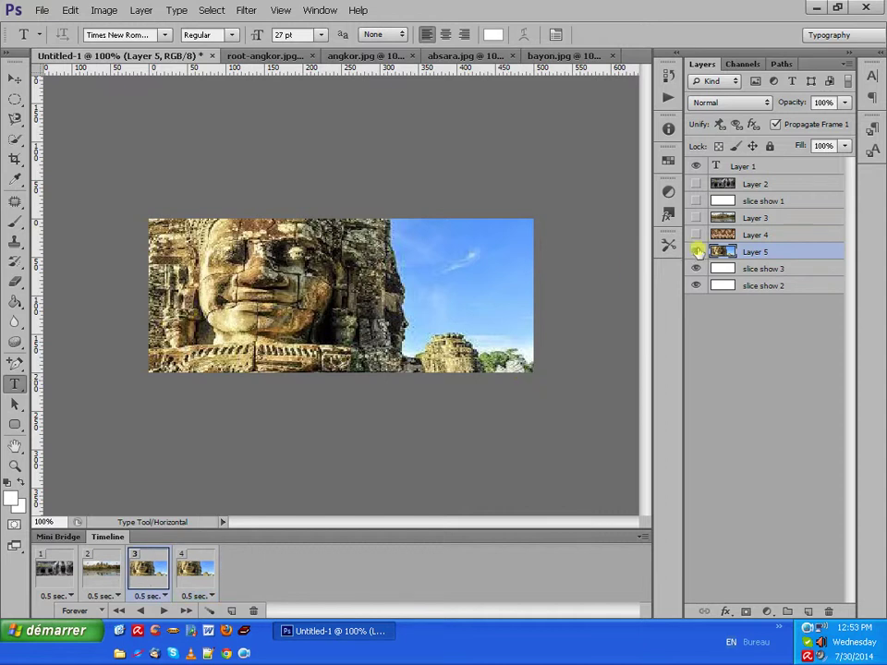
left_click(696, 250)
left_click(697, 252)
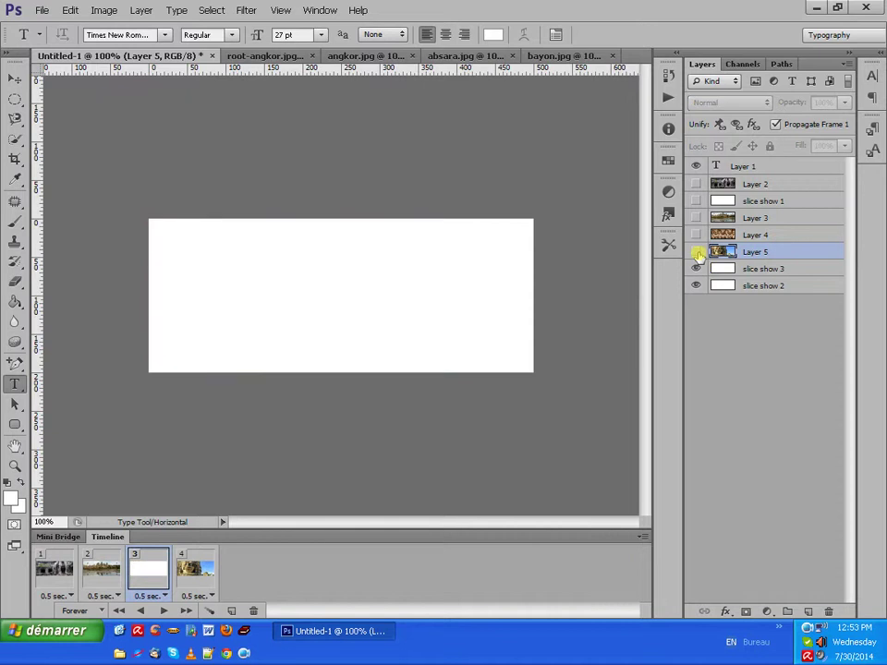
left_click(698, 234)
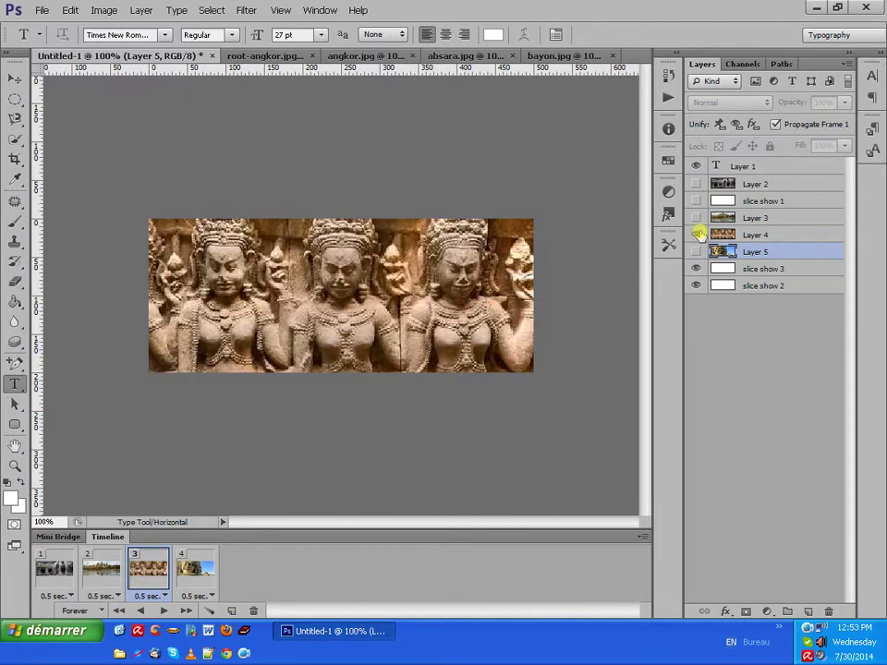
- Check the photo in frame 4, and play and stop the four-frame slide show
left_click(192, 570)
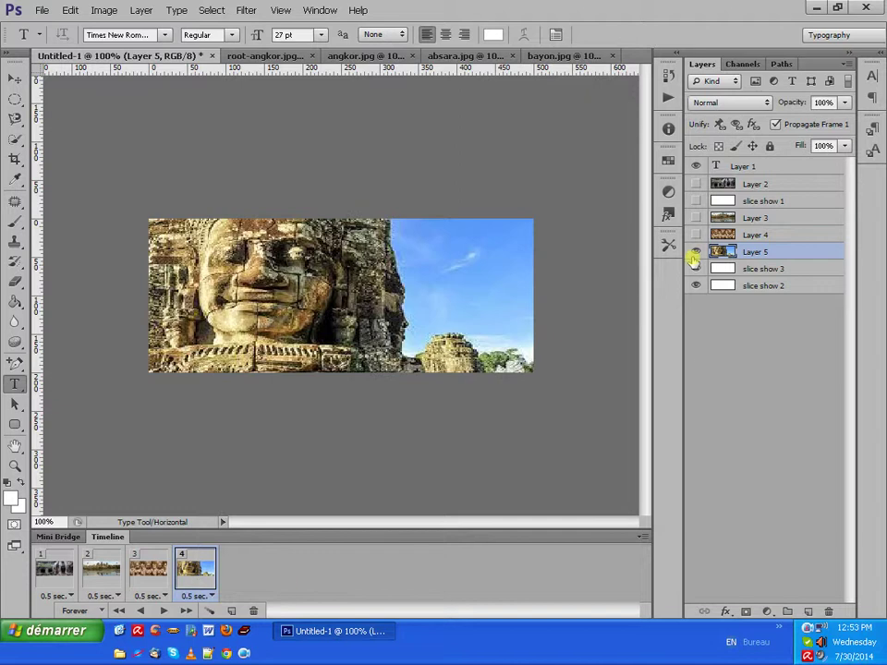
left_click(163, 611)
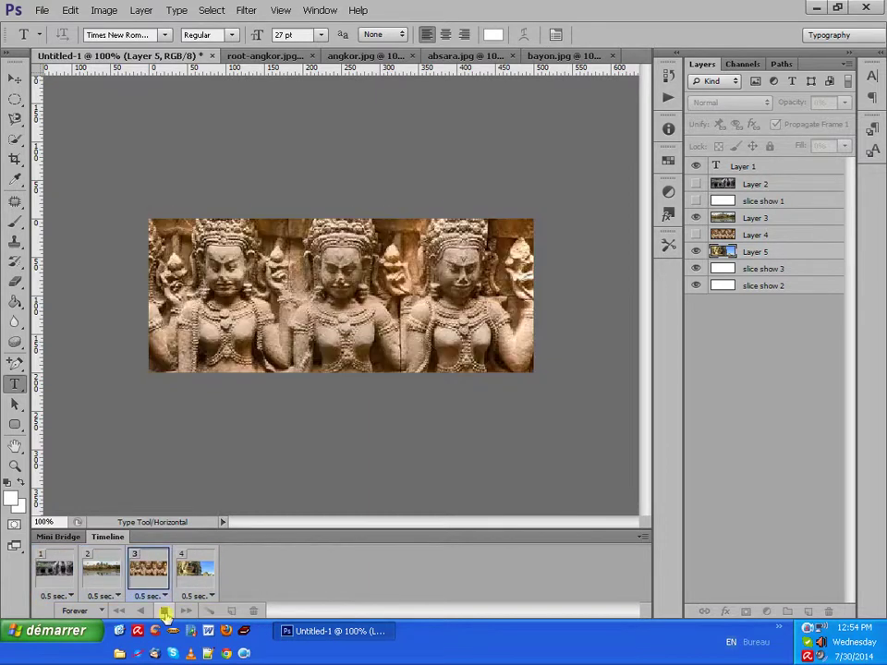
left_click(165, 611)
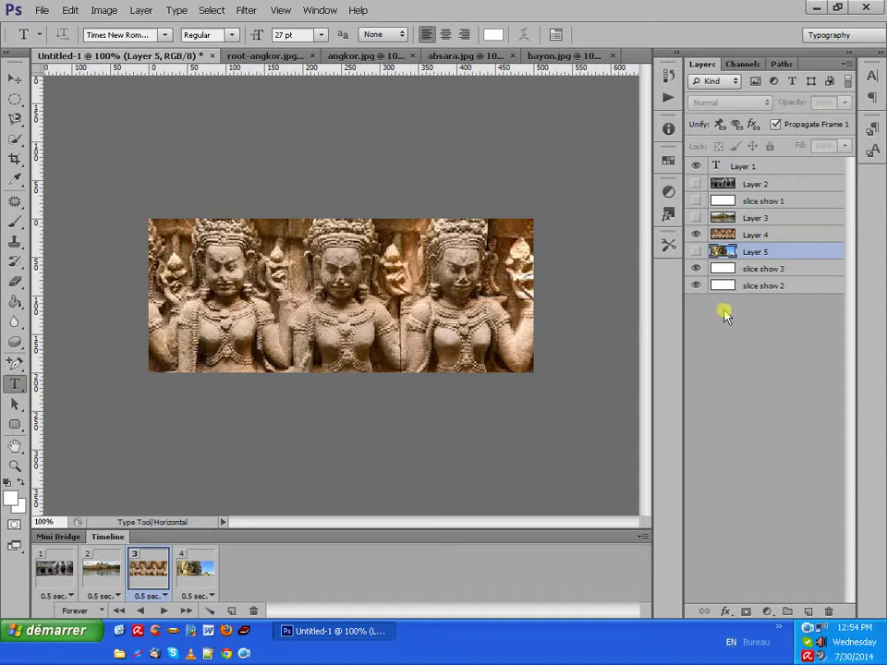
left_click(313, 578)
- Start a Save for Web export of the animation with GIF as the file format
left_click(41, 13)
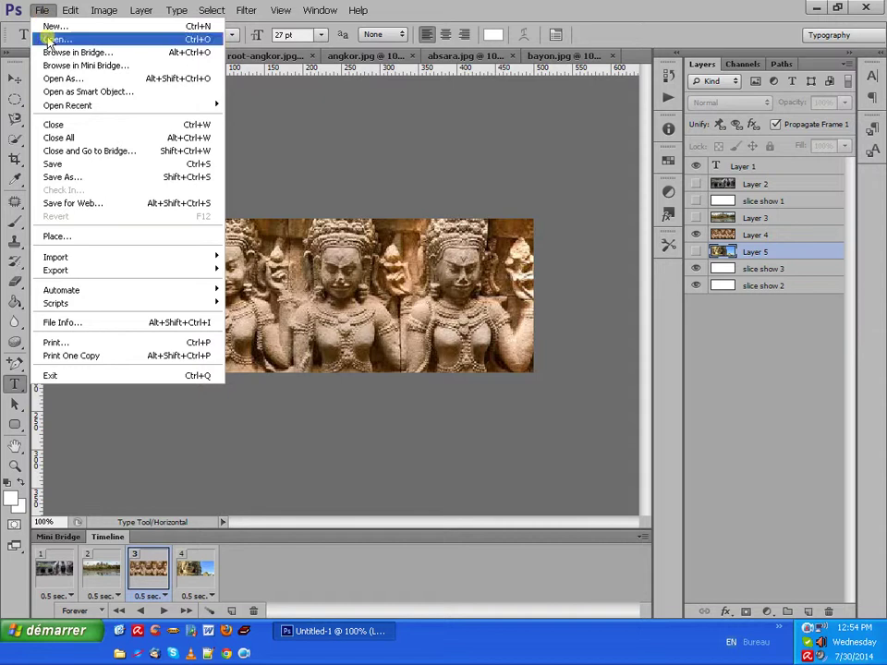
left_click(109, 205)
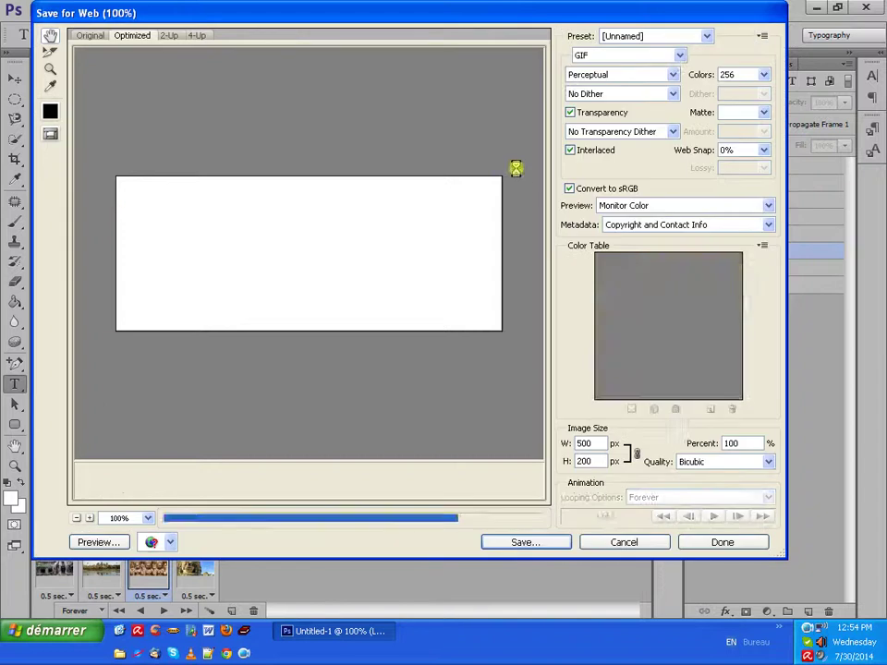
left_click(677, 57)
left_click(590, 71)
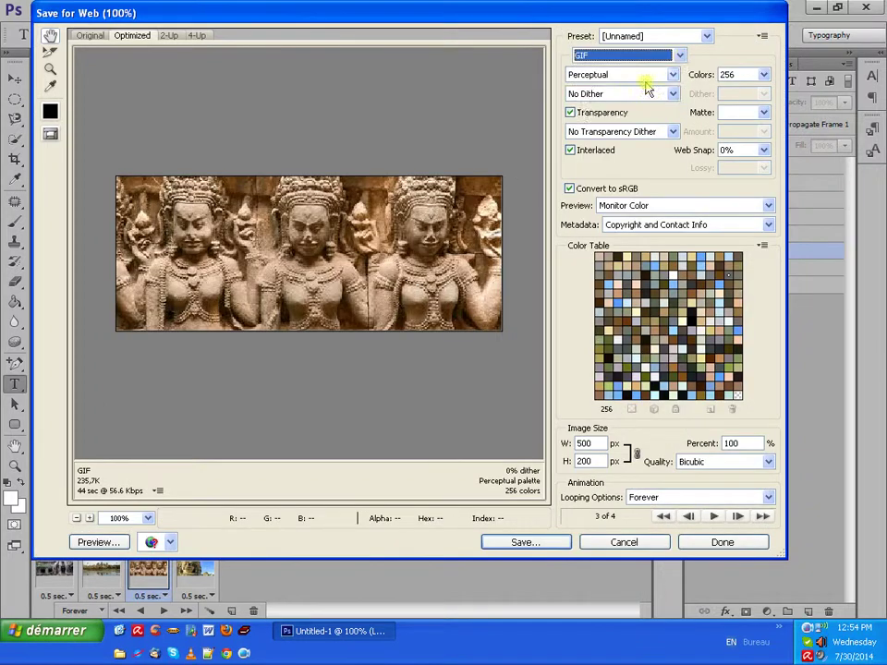
left_click(679, 58)
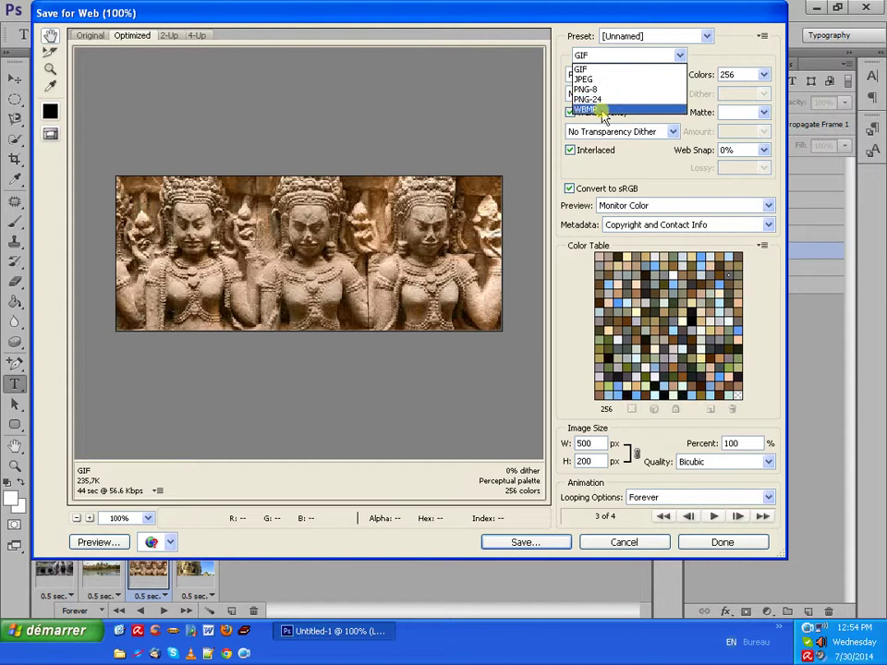
left_click(605, 61)
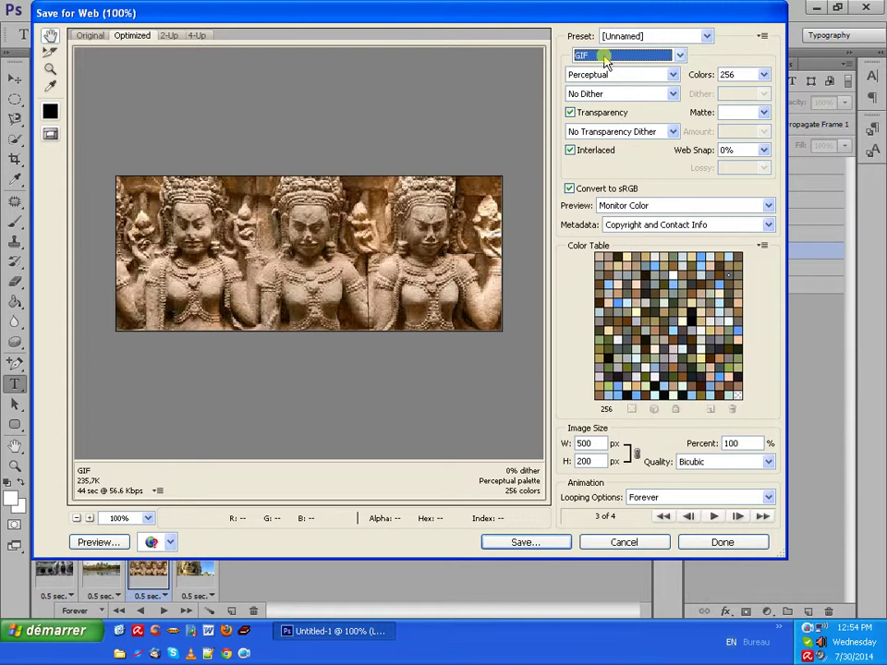
- Save the optimized animation to the desktop (Bureau) under the file name banner
left_click(545, 548)
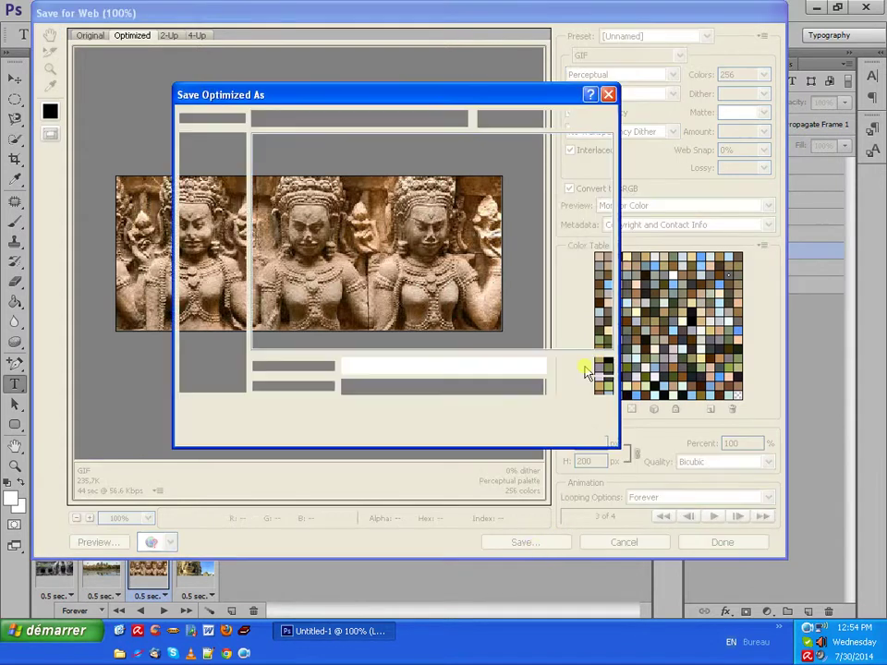
left_click(379, 366)
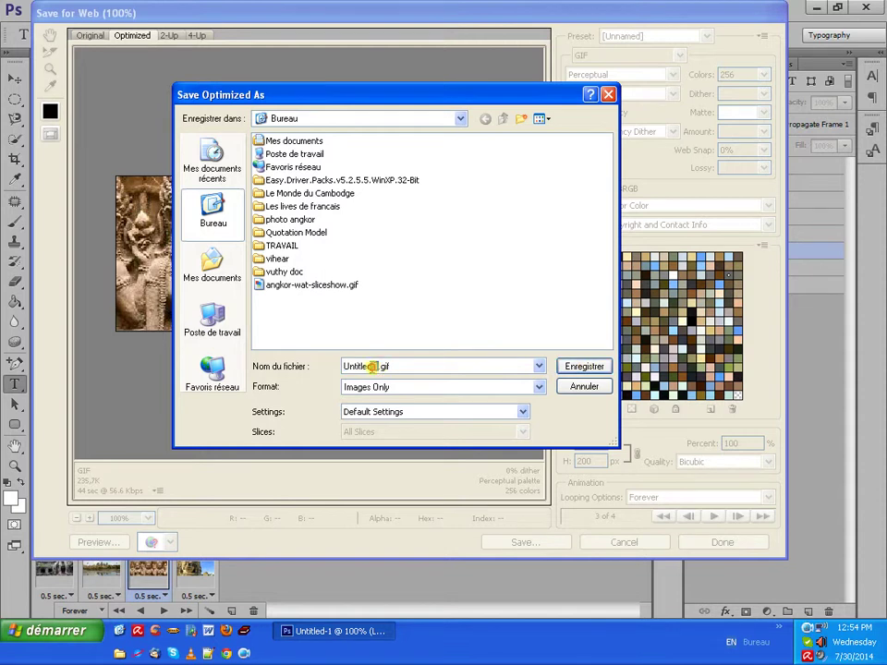
left_click_drag(377, 366, 330, 374)
type("banner")
left_click(587, 366)
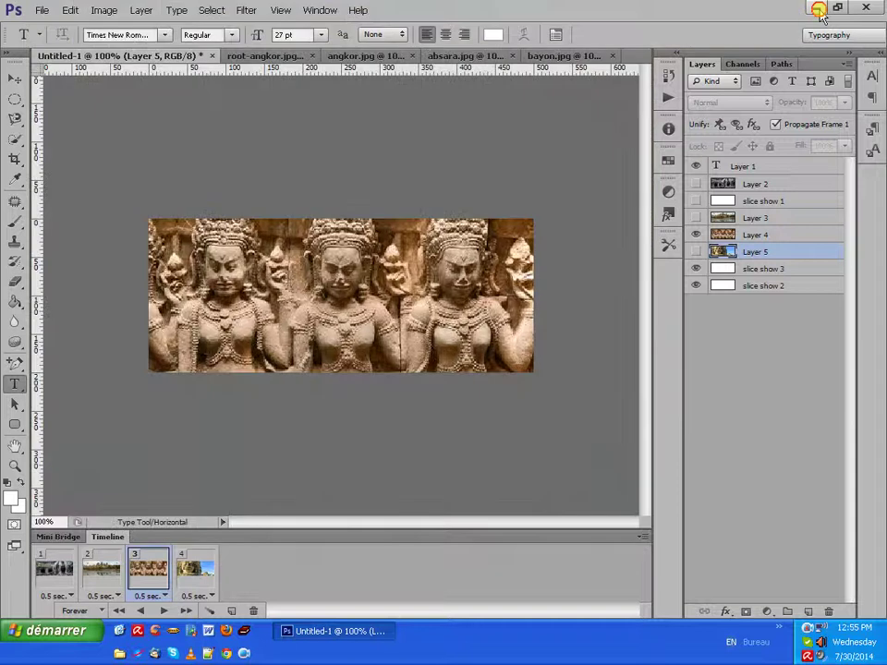
- Open banner.gif from the desktop, enlarge the viewer window to watch the animation, and return to Photoshop
left_click(819, 8)
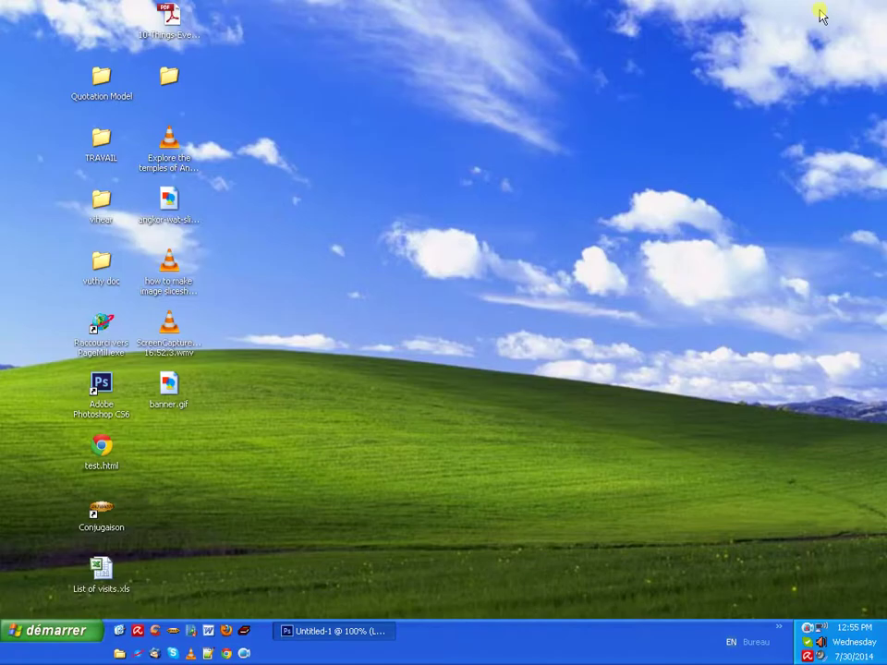
double_click(170, 392)
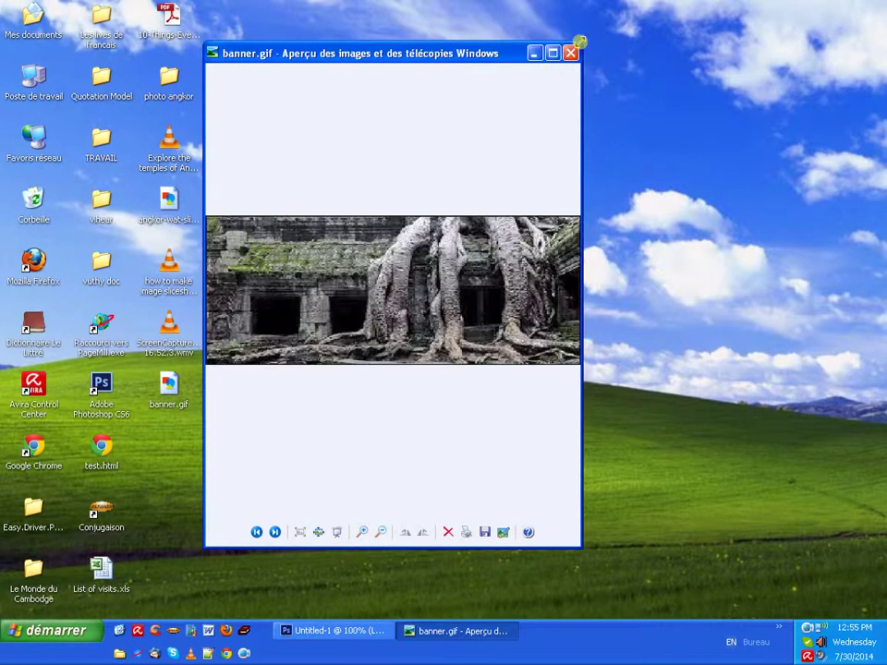
left_click_drag(583, 44, 764, 37)
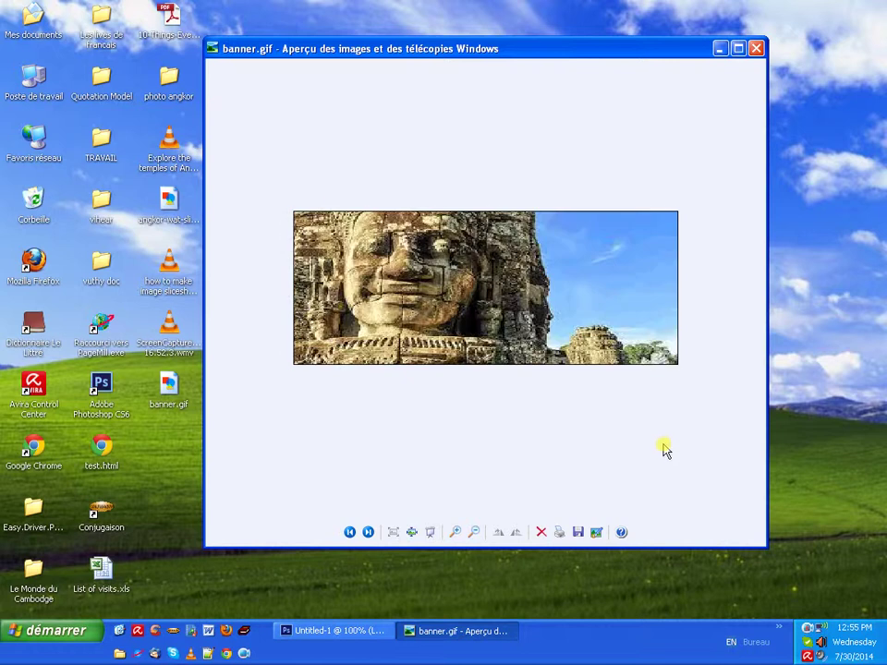
left_click(340, 630)
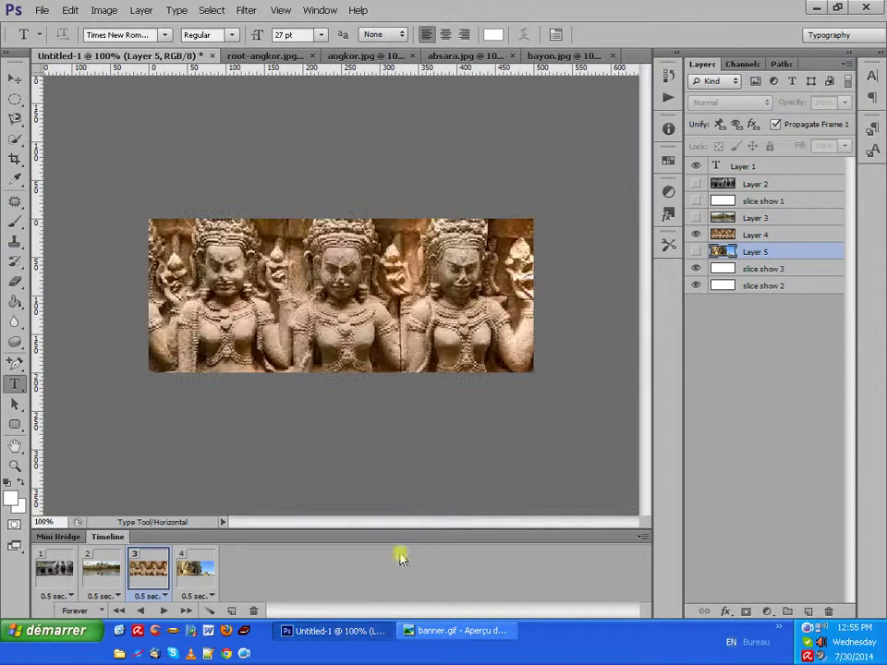